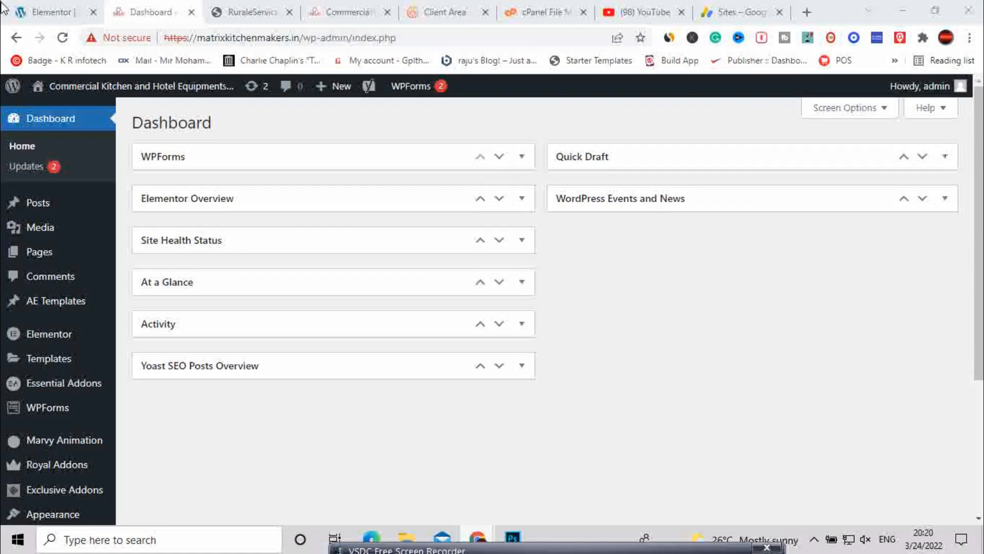
- Open the page for adding new plugins and search the directory for "anywhere popup"
scroll(62, 415, down, 1)
scroll(61, 414, down, 3)
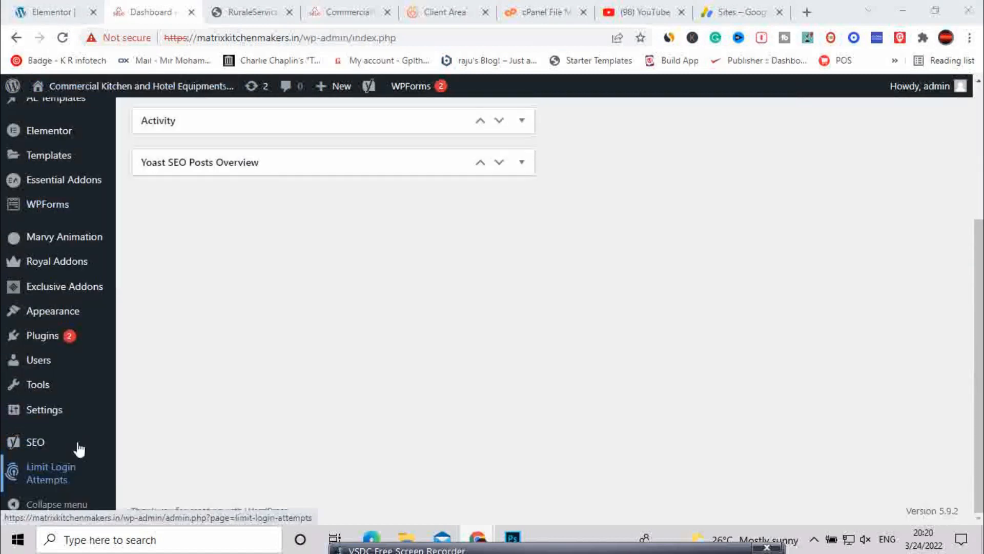
mouse_move(61, 344)
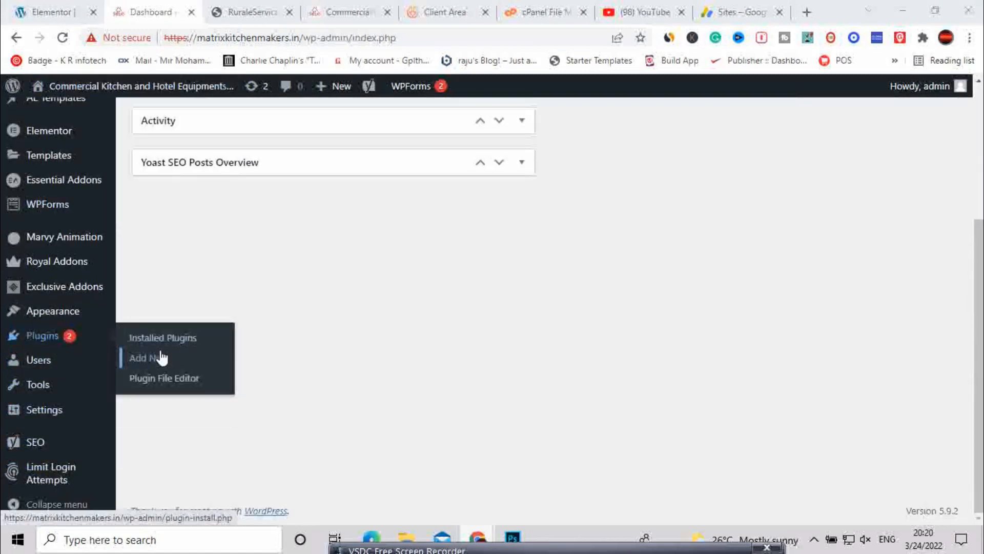
click(132, 359)
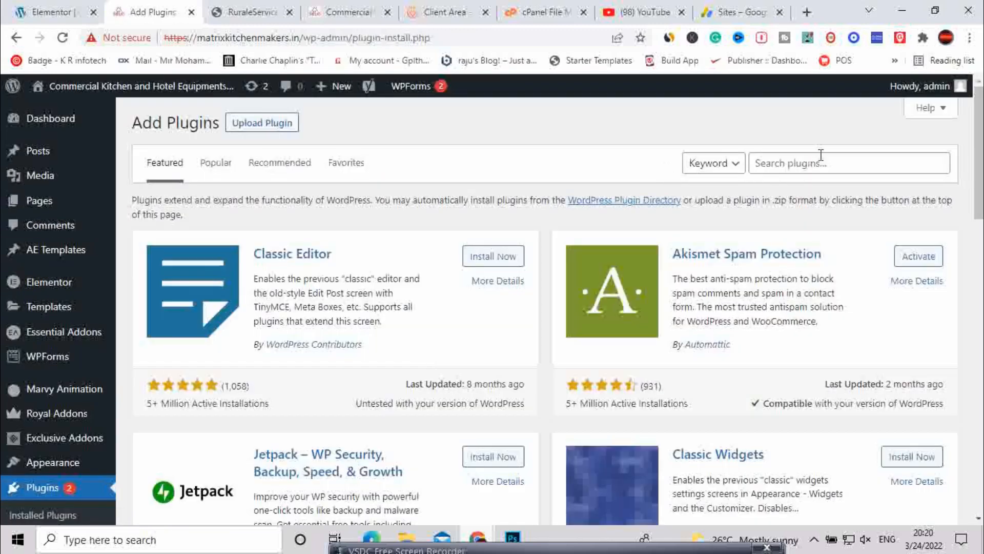
click(803, 165)
text(an)
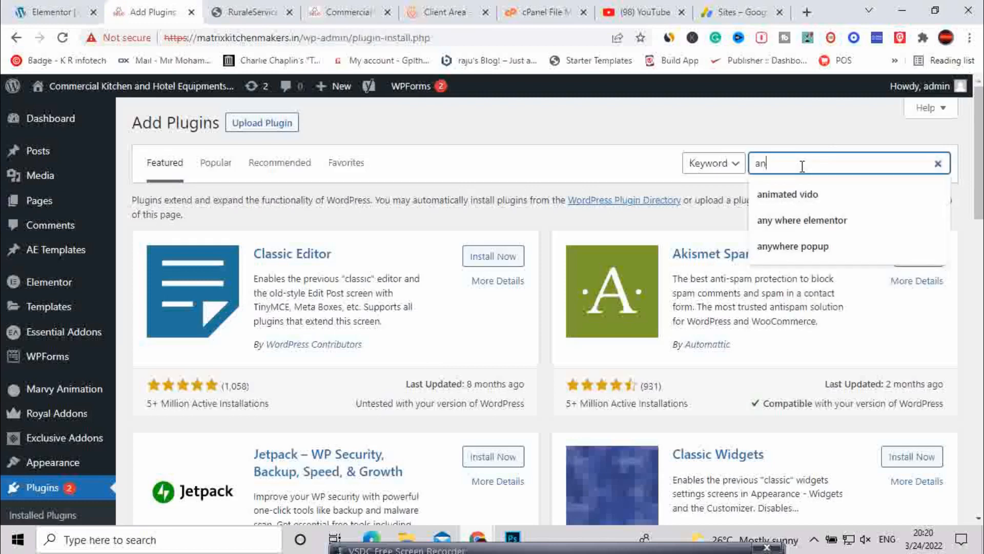
text(y)
key(Return)
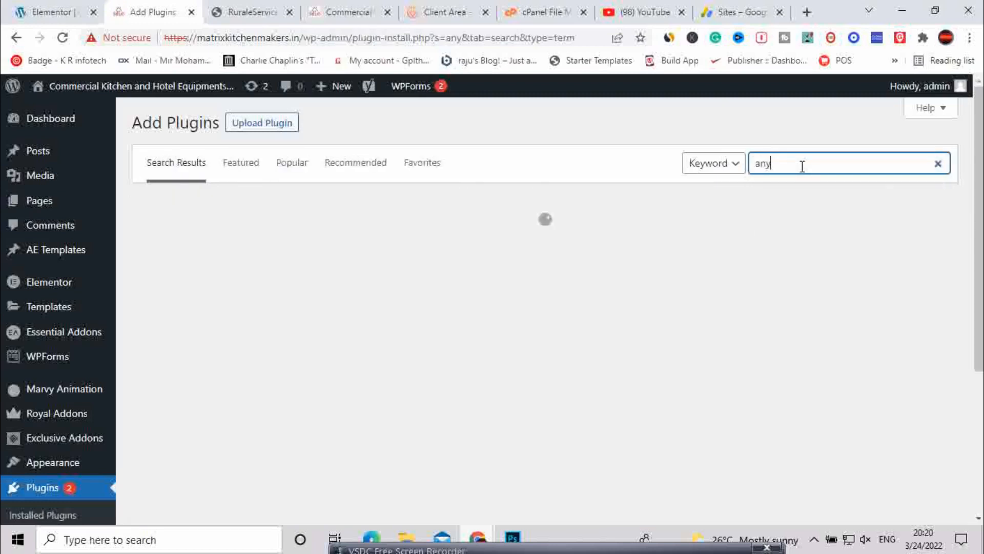
key(Down)
key(Down)
key(Return)
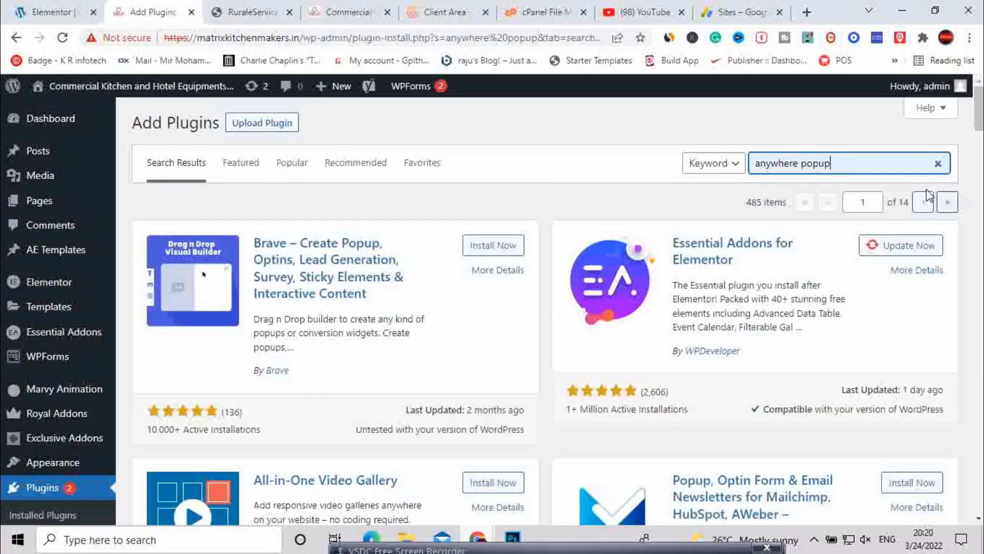
- Shorten the plugin search to "anywhere" and examine the description of the AnyWhere Elementor plugin
click(853, 151)
click(855, 163)
key(BackSpace)
key(BackSpace)
key(BackSpace)
key(BackSpace)
key(BackSpace)
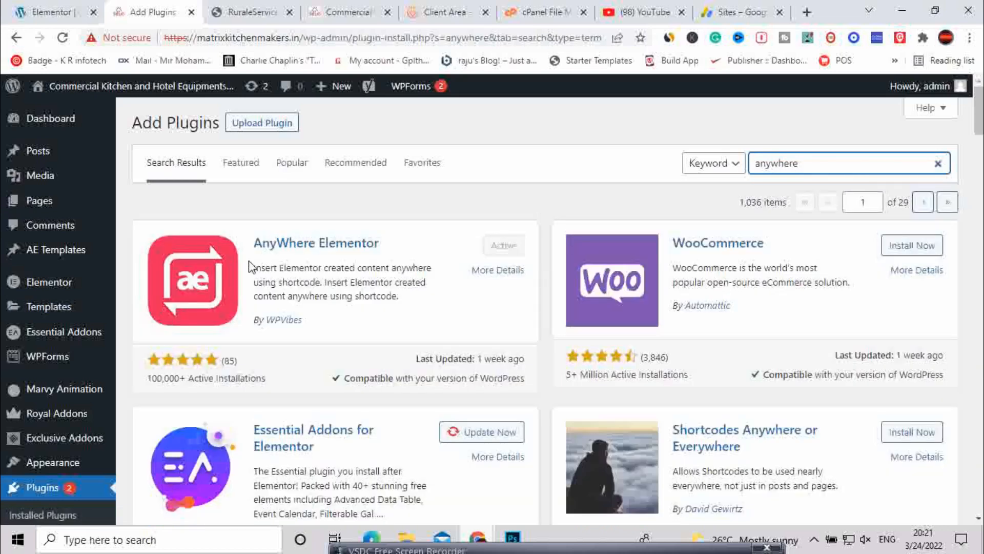
drag(250, 266, 407, 298)
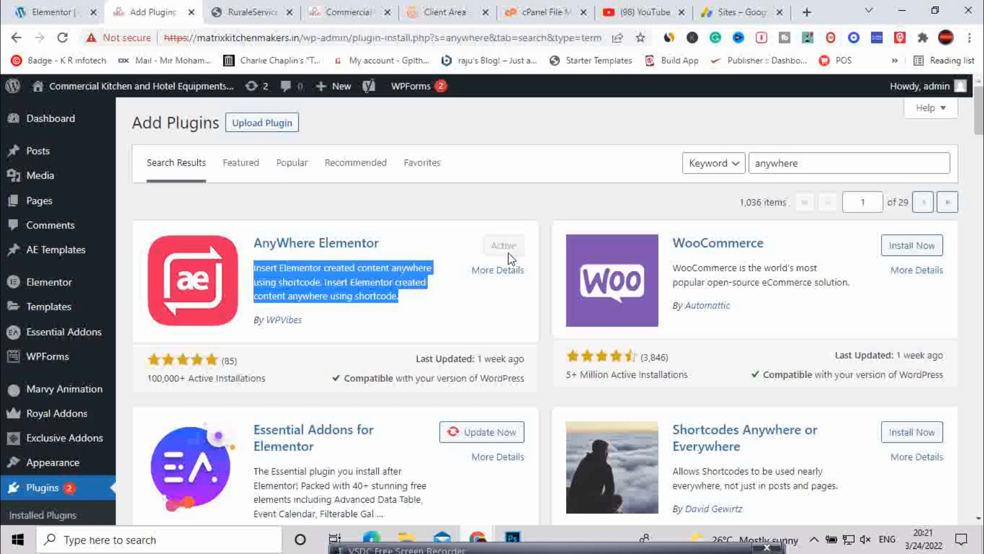
- Search the plugins for "exclusive addon for elementor" and examine the description of Exclusive Addons for Elementor
click(844, 165)
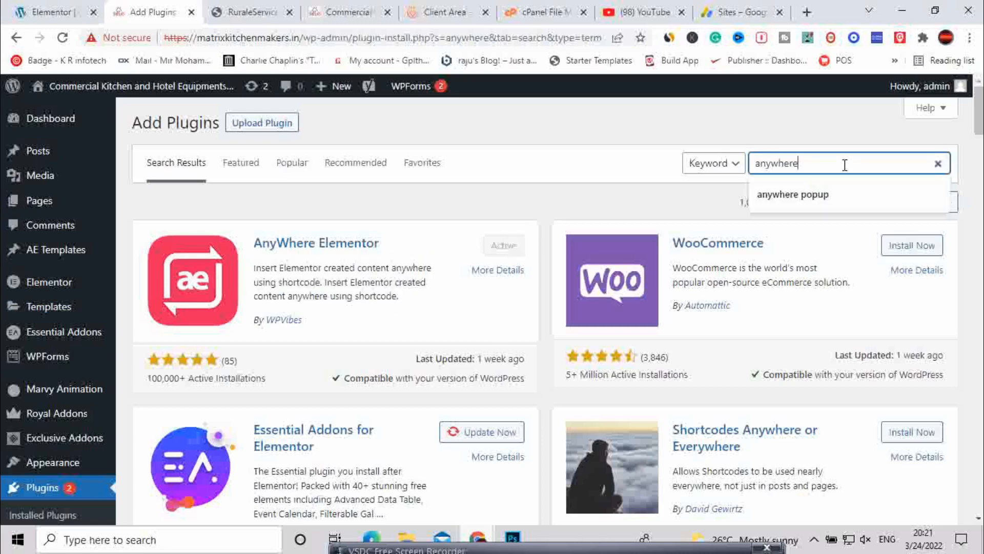
key(BackSpace)
key(BackSpace)
key(BackSpace)
key(BackSpace)
key(BackSpace)
key(BackSpace)
key(BackSpace)
text(ex)
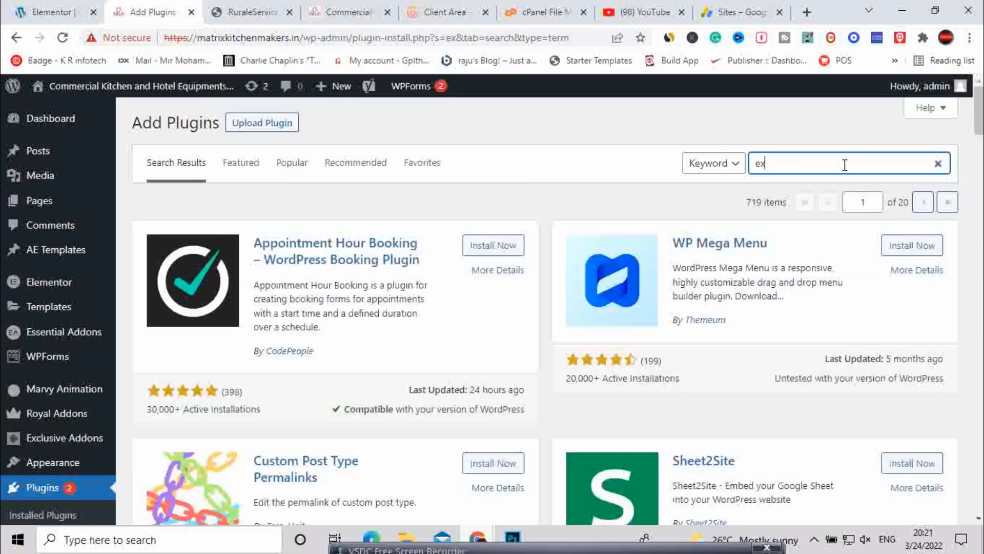
click(845, 165)
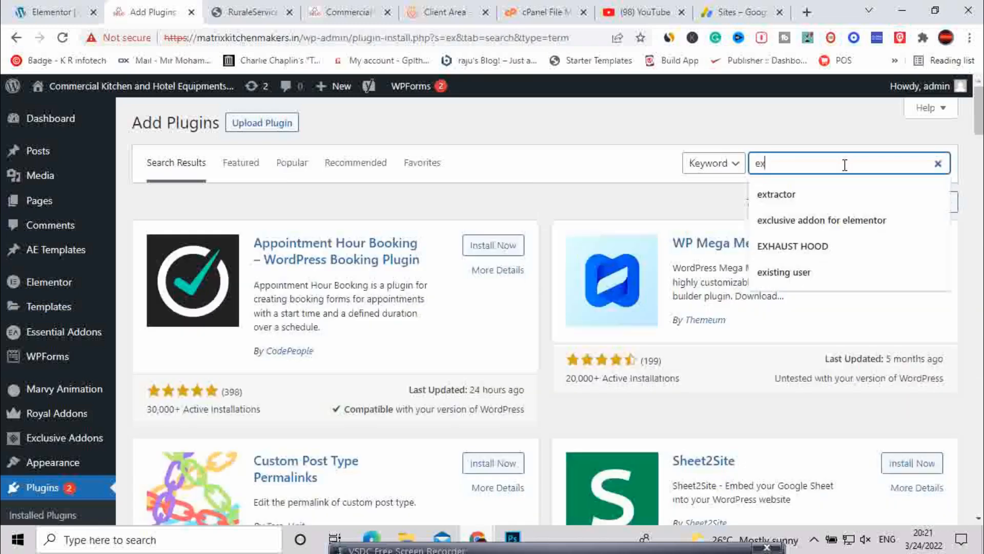
click(838, 220)
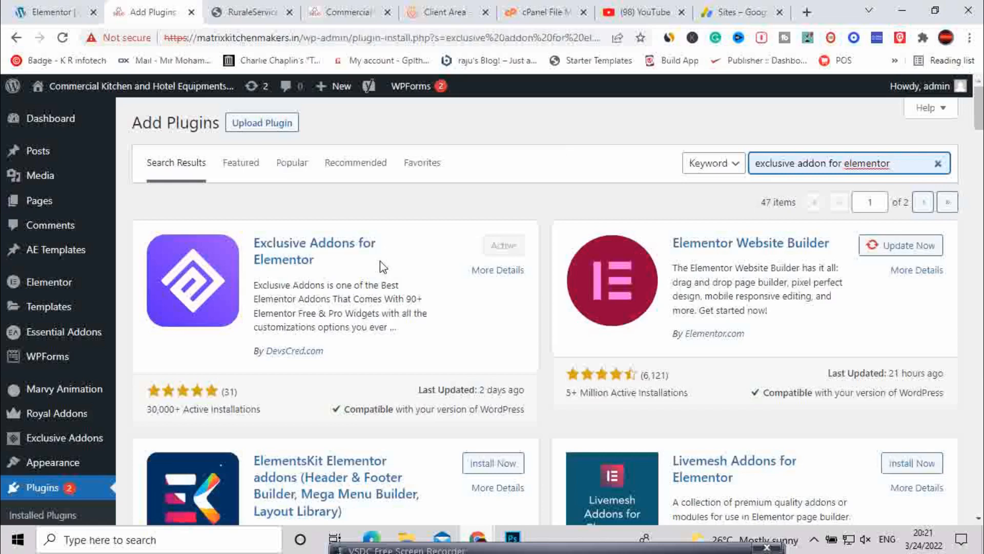
drag(399, 334, 255, 282)
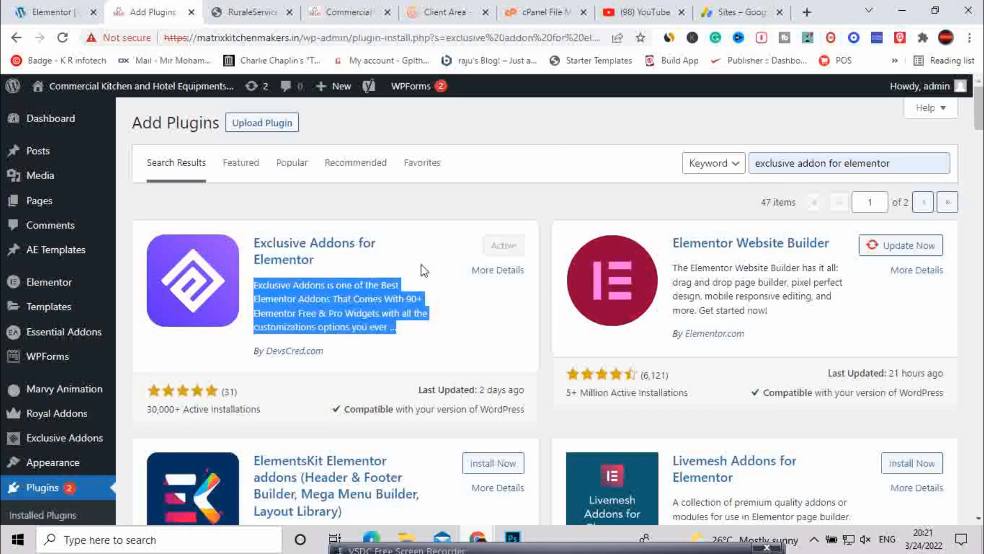
click(454, 256)
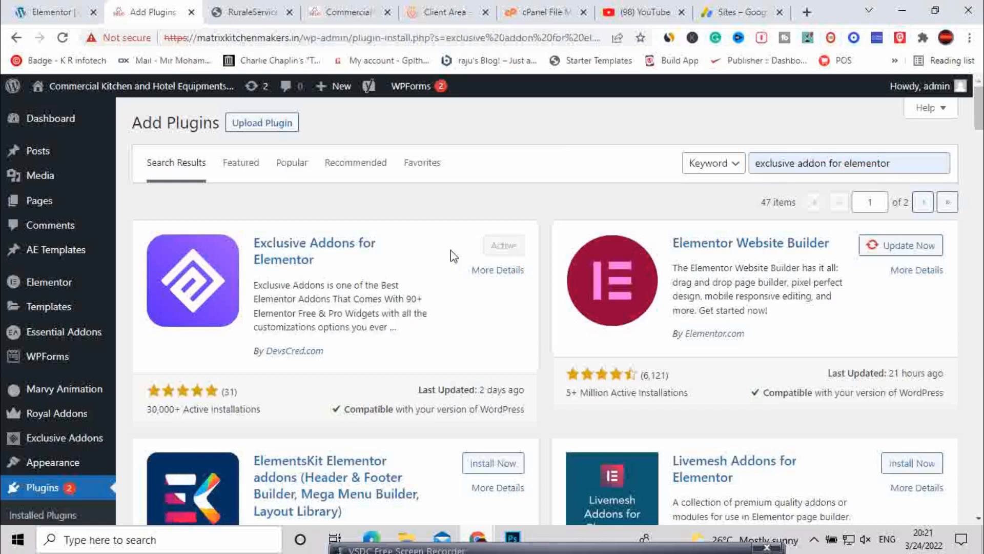
- Create a new AE template titled "test popup" and publish it
click(50, 118)
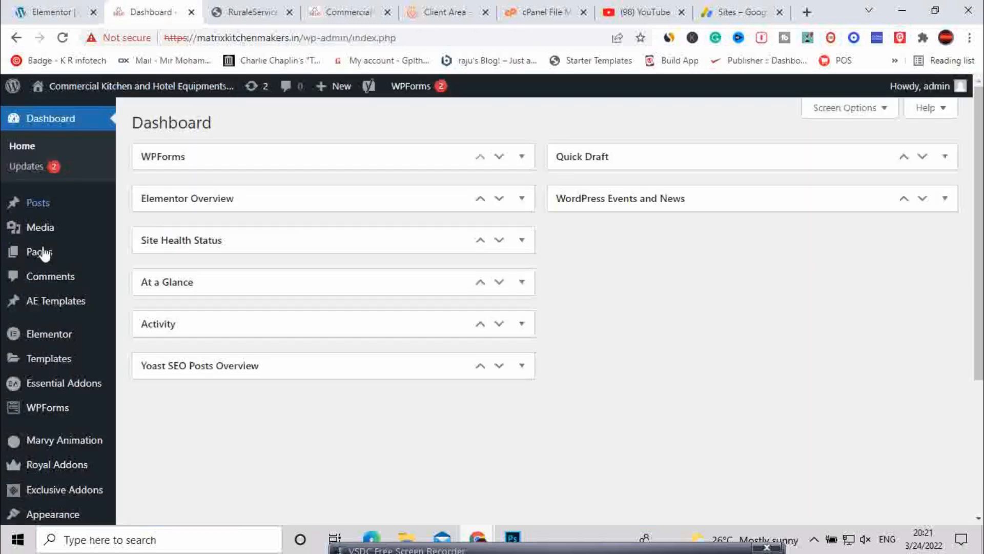
mouse_move(57, 311)
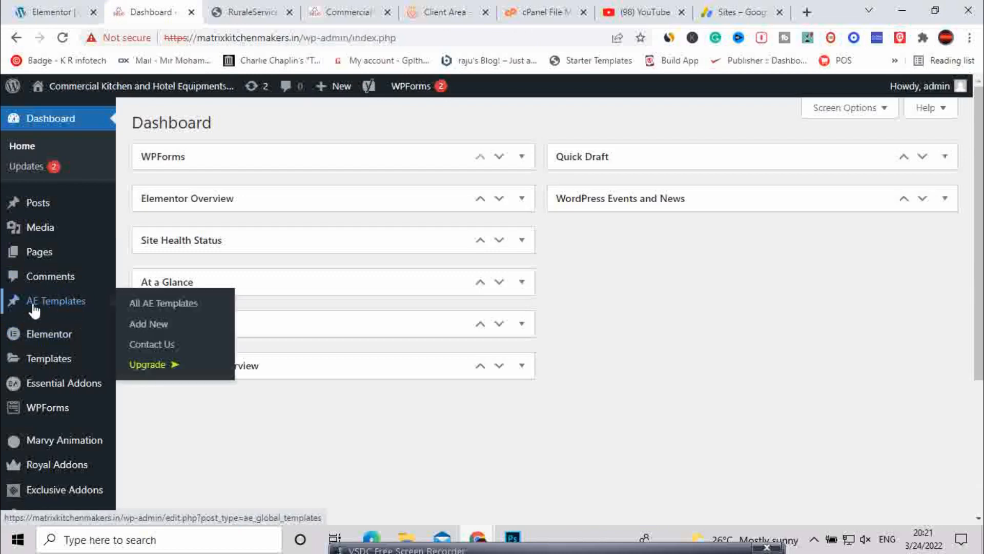
click(149, 327)
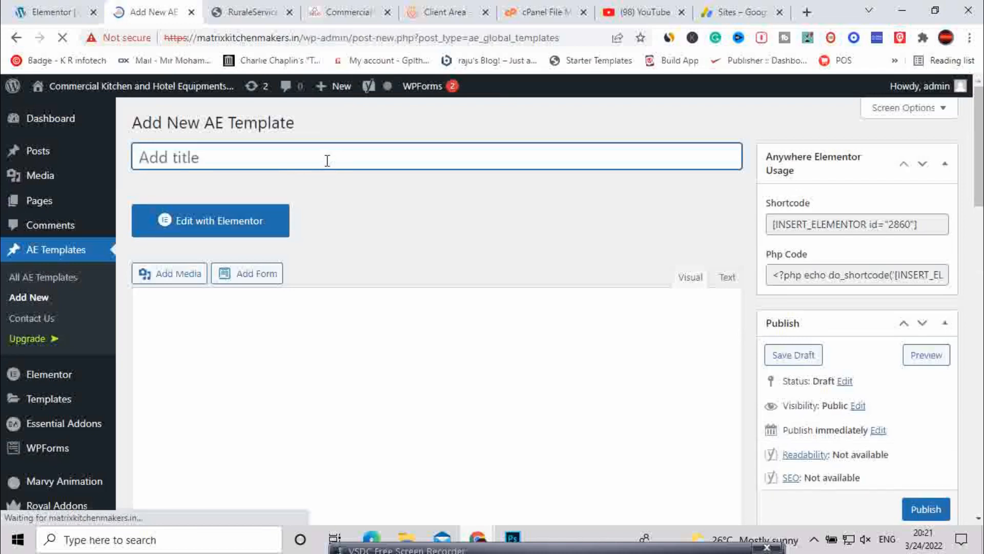
text(test popu)
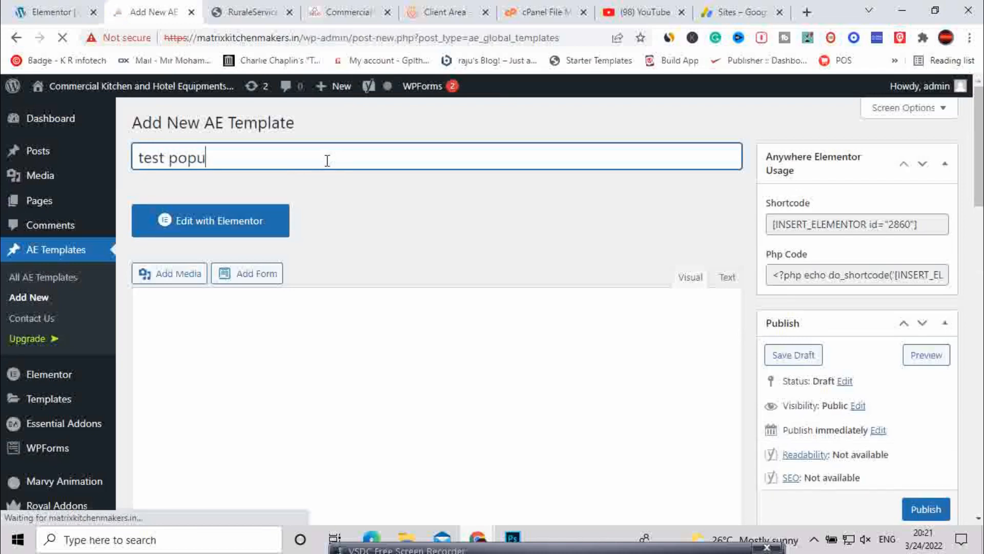
text(p)
click(519, 237)
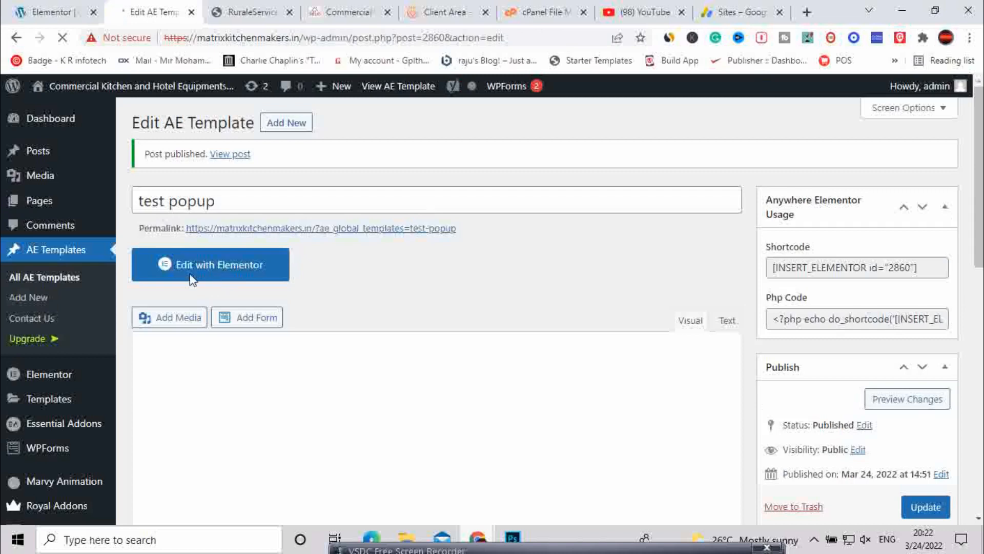
- Open the test popup template for editing with Elementor and give it a single-column section
click(215, 271)
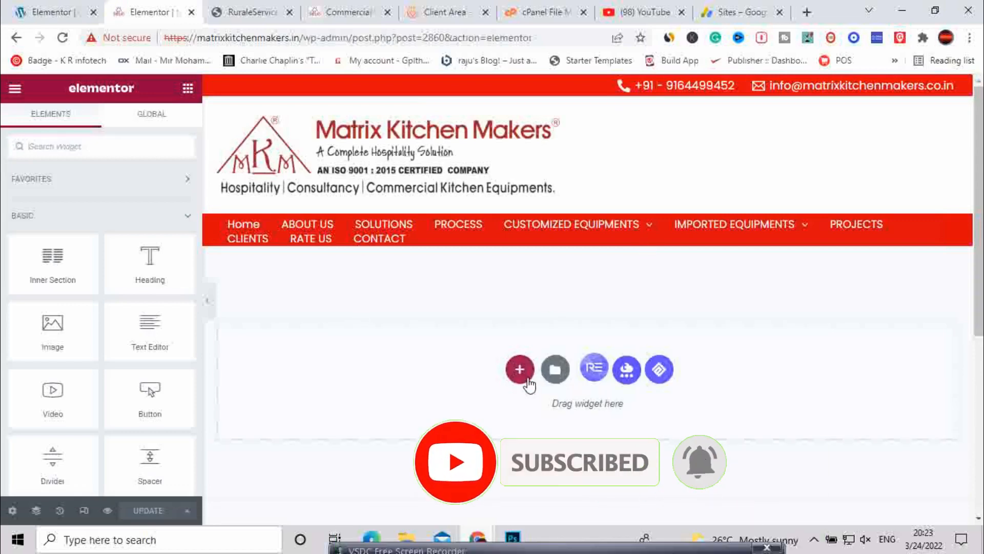
click(527, 380)
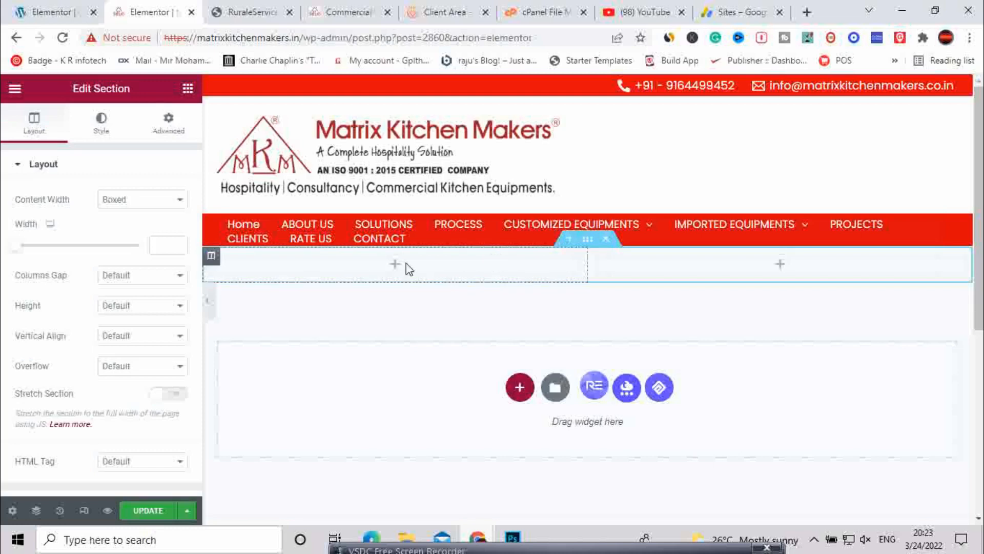
click(606, 240)
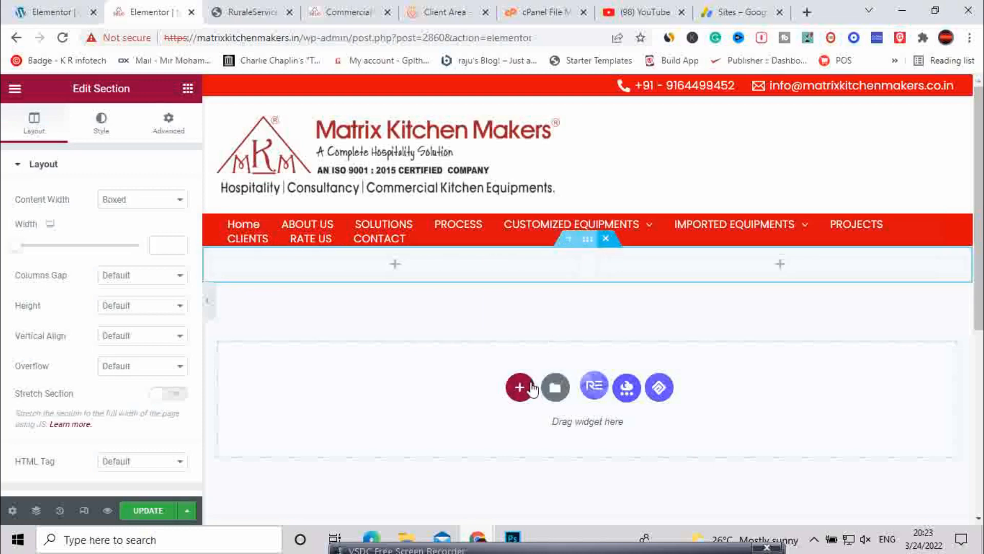
click(520, 369)
click(392, 402)
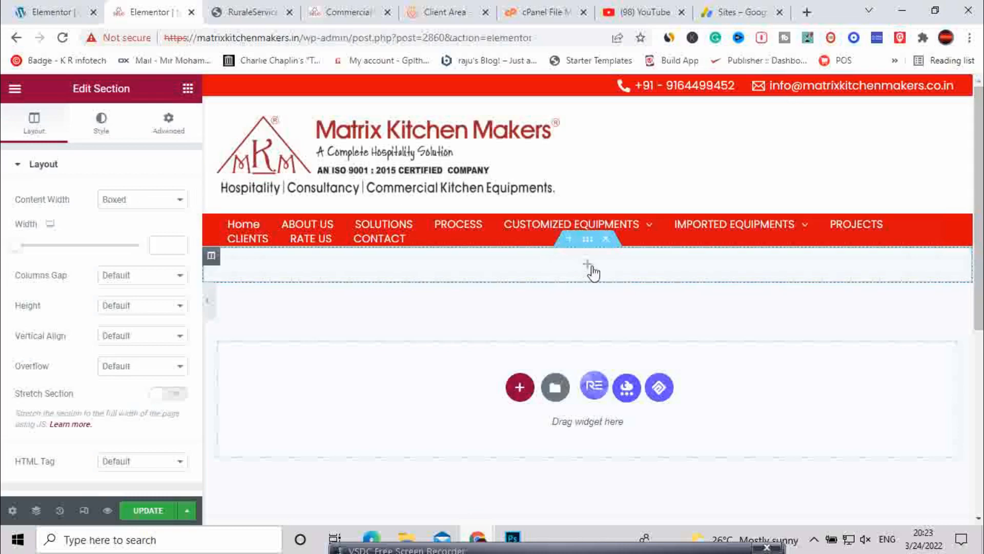
- Add a Heading widget to the section with the title "POPUP" and centre its alignment
click(588, 271)
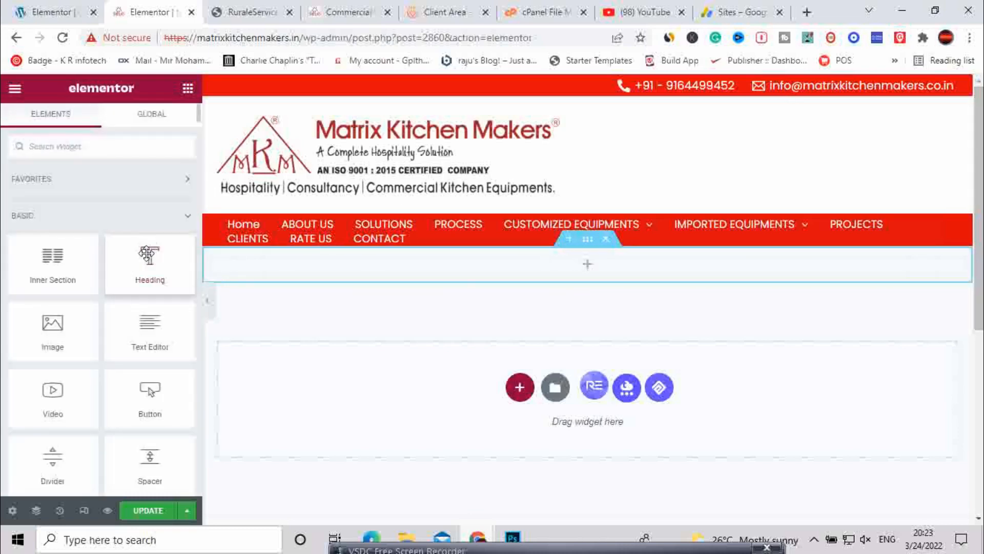
drag(149, 254, 584, 262)
drag(129, 215, 3, 220)
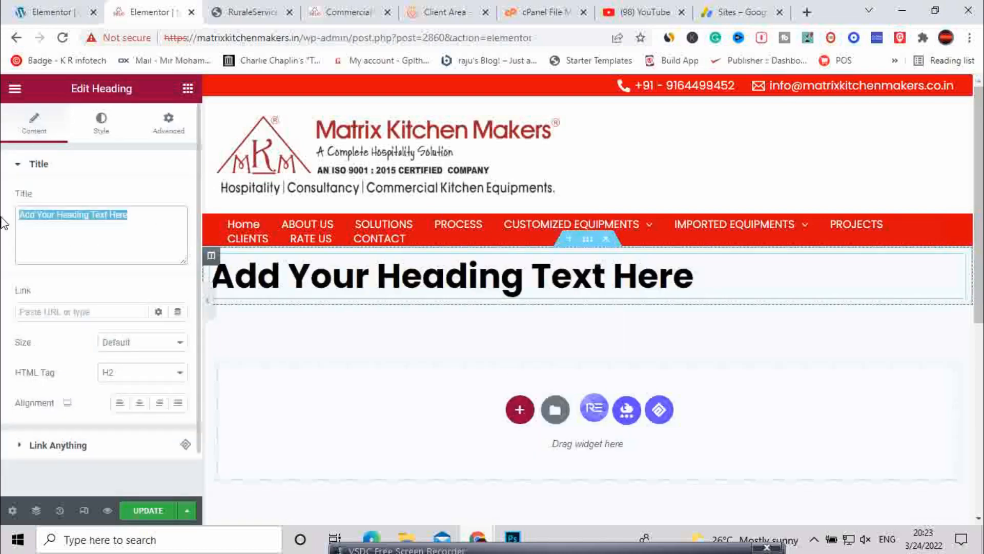
text(POP)
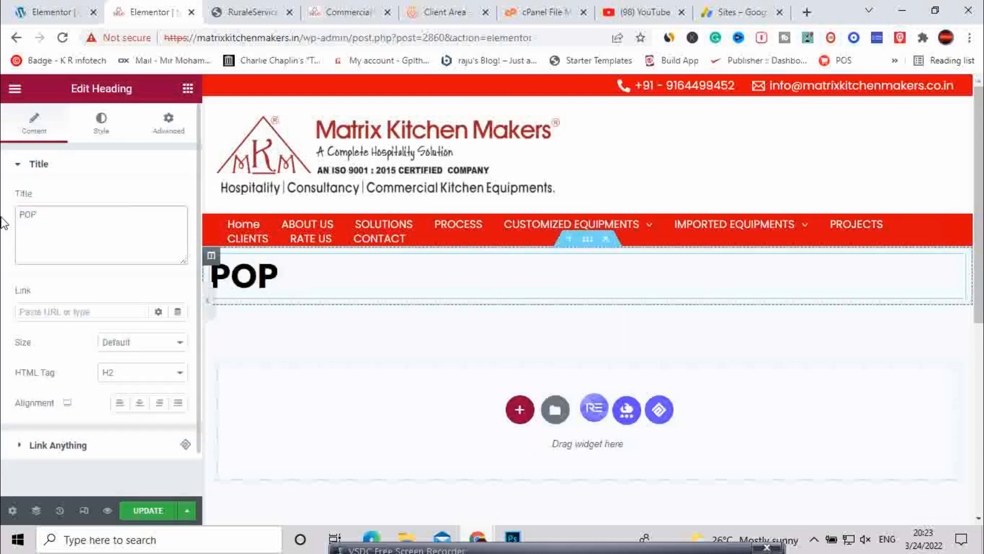
text(UP)
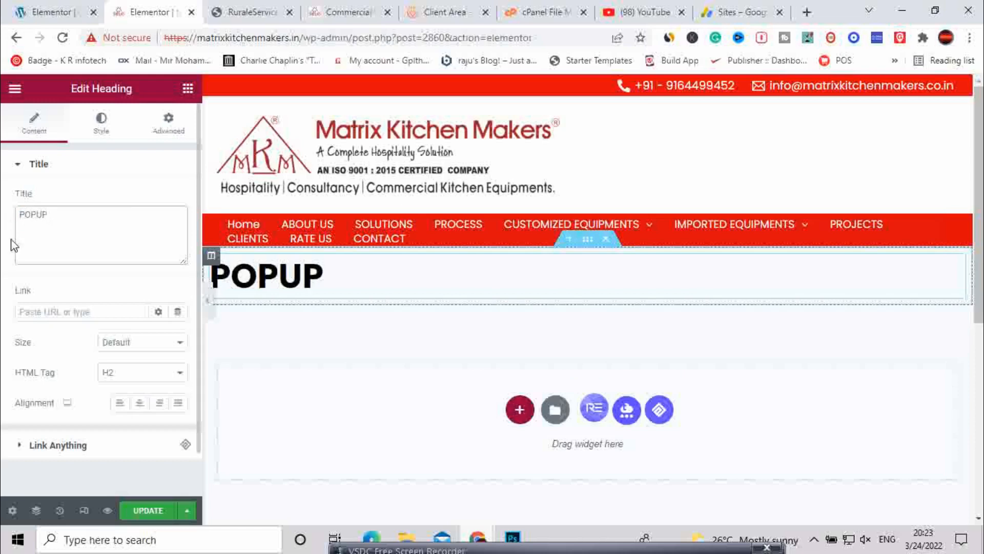
click(142, 405)
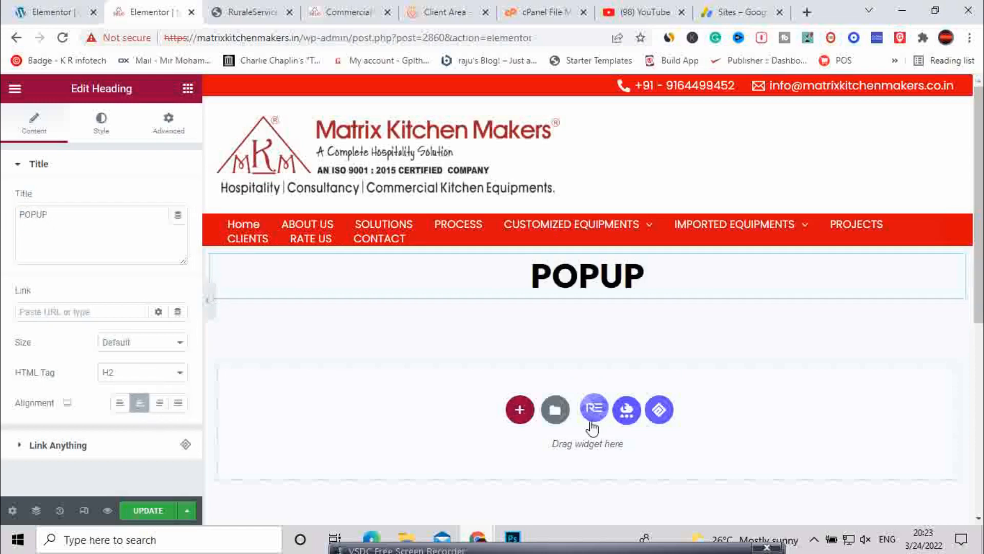
- Add a two-column inner section below the heading, with an Image widget in the first column and a Text Editor widget in the second
click(188, 89)
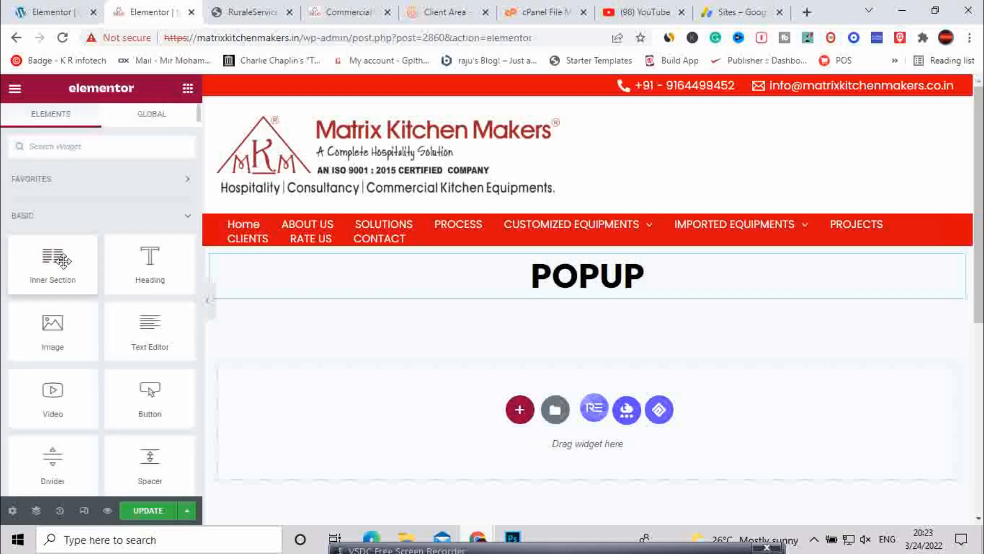
drag(56, 259, 426, 325)
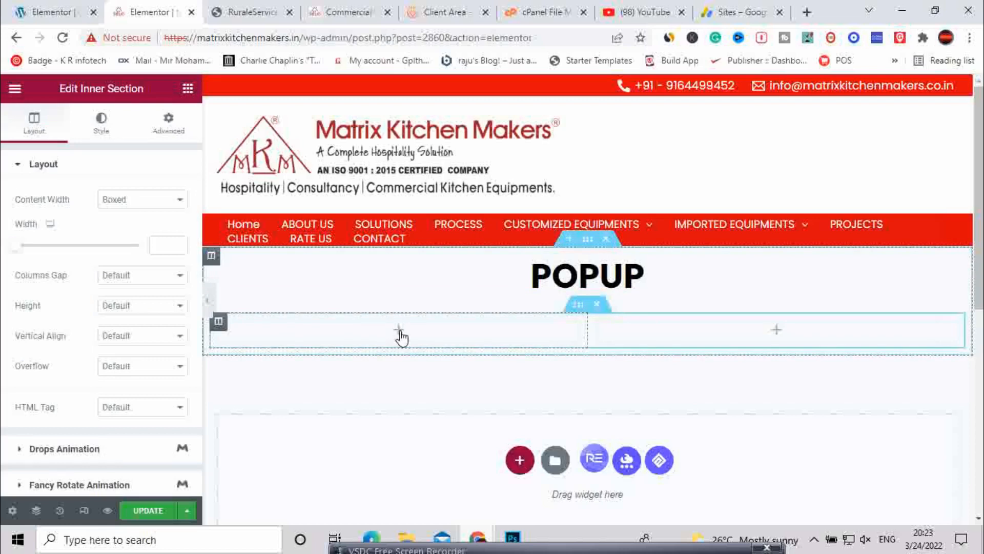
click(400, 333)
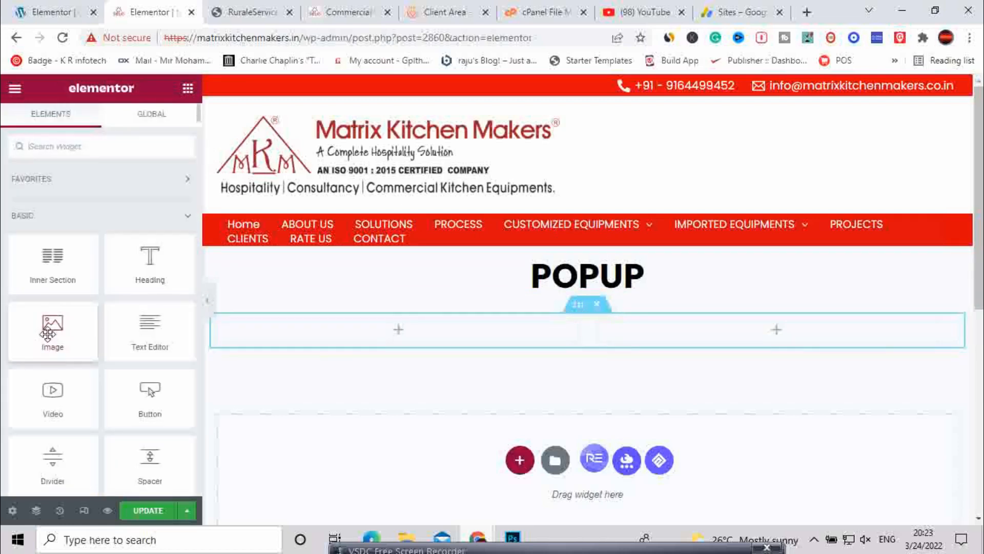
drag(49, 328, 401, 336)
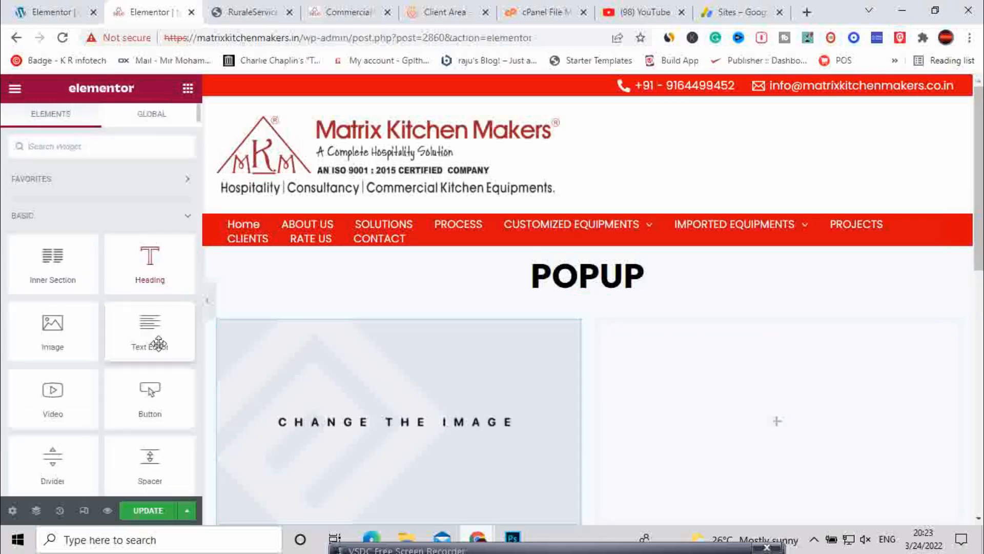
drag(153, 338, 766, 449)
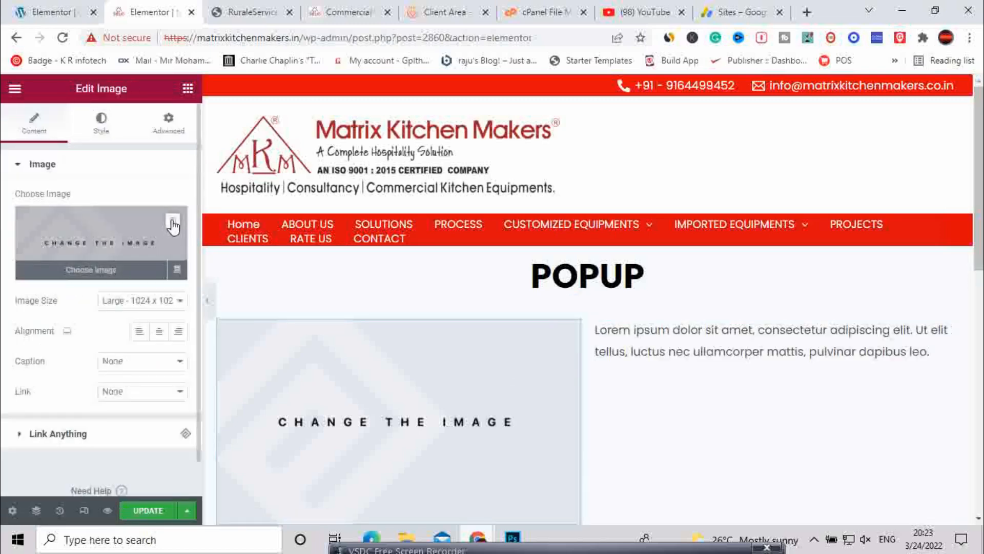
- Set the Image widget's picture to cropped-mkmz.jpg from the media library
click(105, 231)
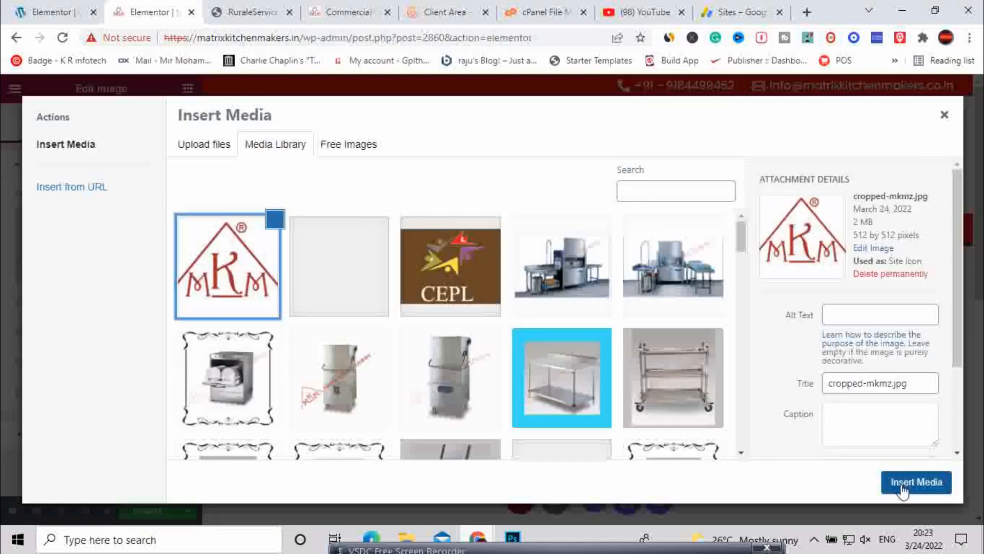
click(910, 484)
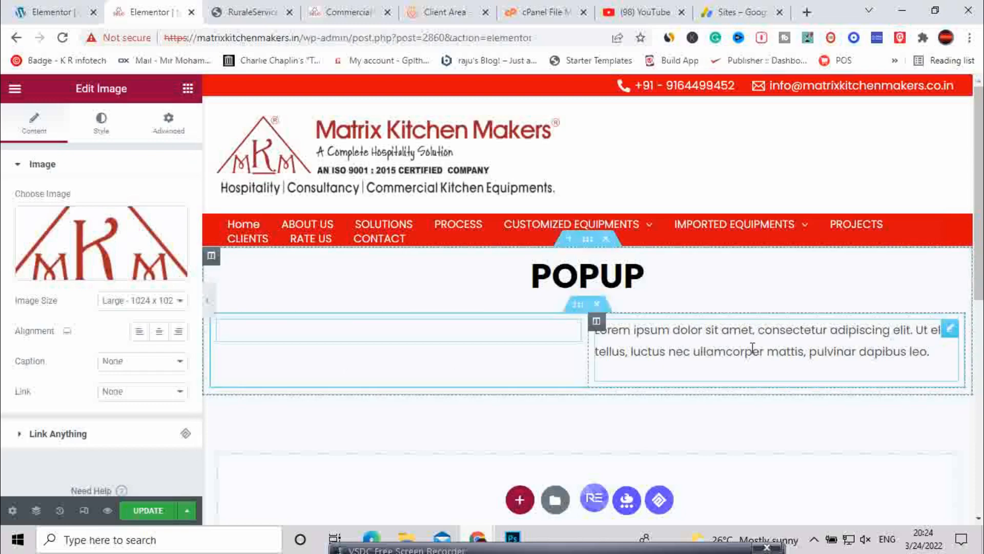
- Replace the Text Editor widget's placeholder text with "Matrix Kitchen Makers"
click(728, 347)
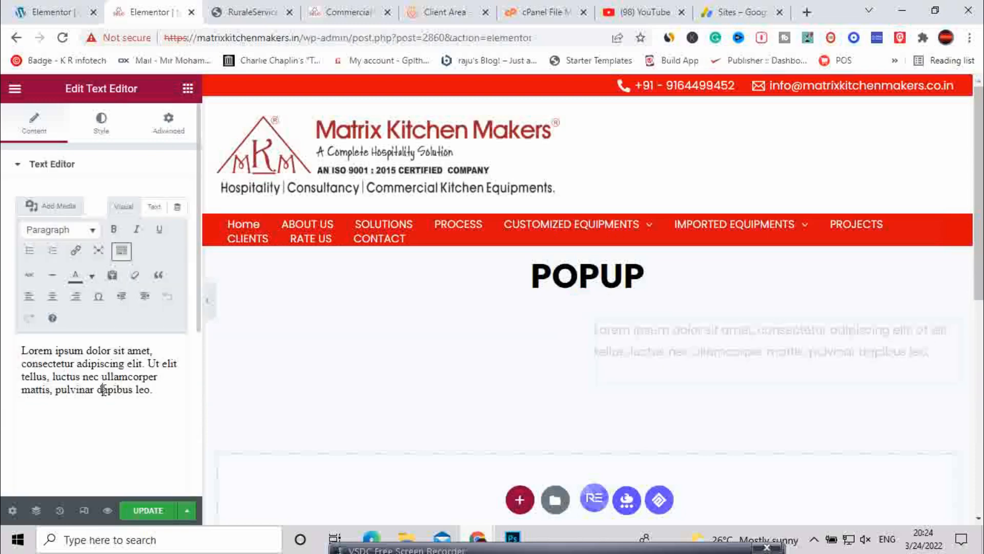
triple_click(104, 390)
text(Matri)
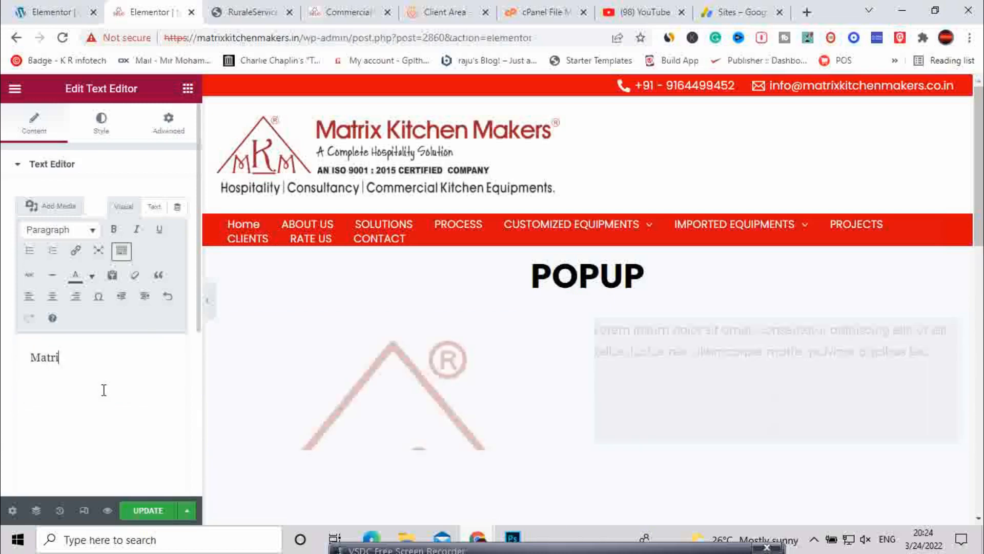
text(x Kitche)
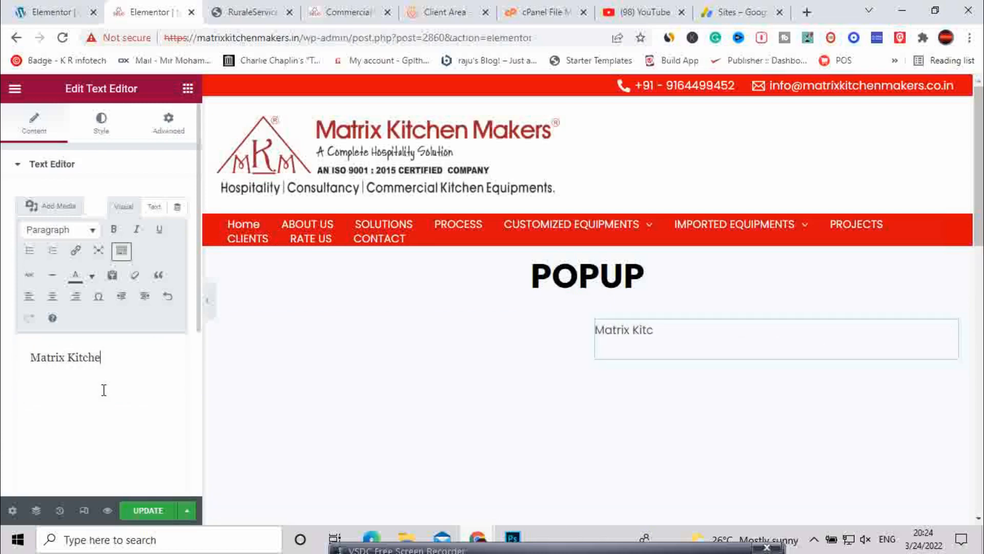
text(n Makers)
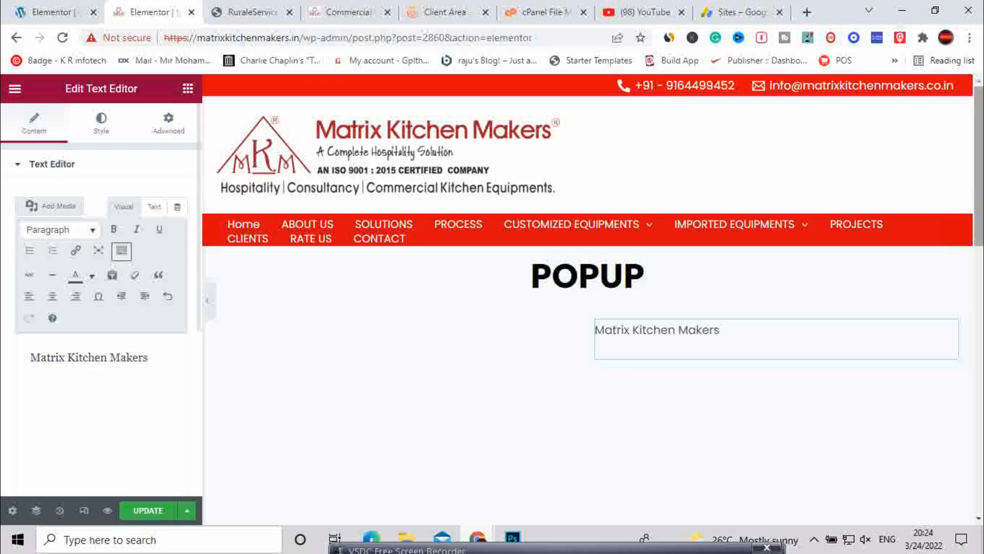
scroll(615, 395, down, 5)
scroll(523, 359, up, 5)
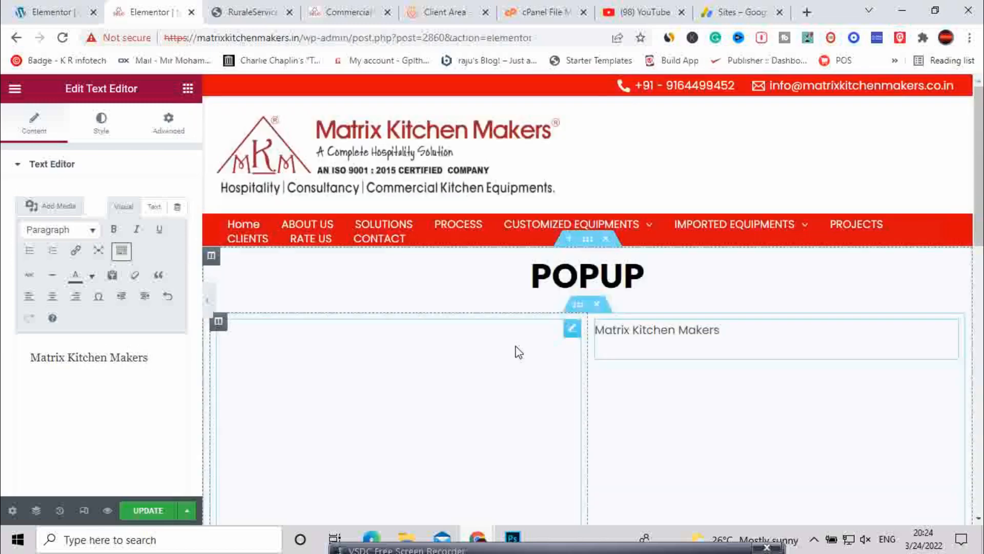
scroll(502, 354, down, 5)
scroll(490, 357, up, 3)
scroll(490, 357, down, 5)
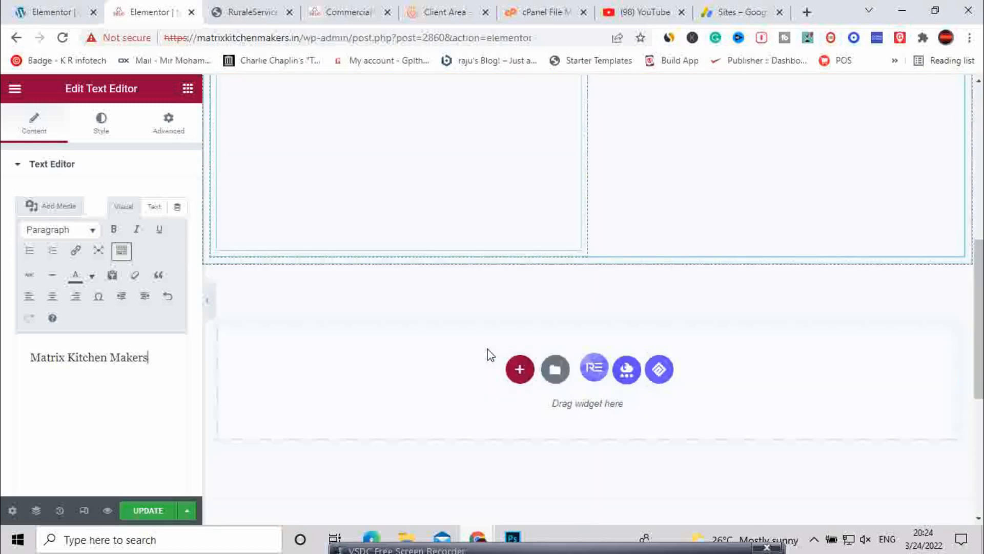
scroll(492, 348, up, 6)
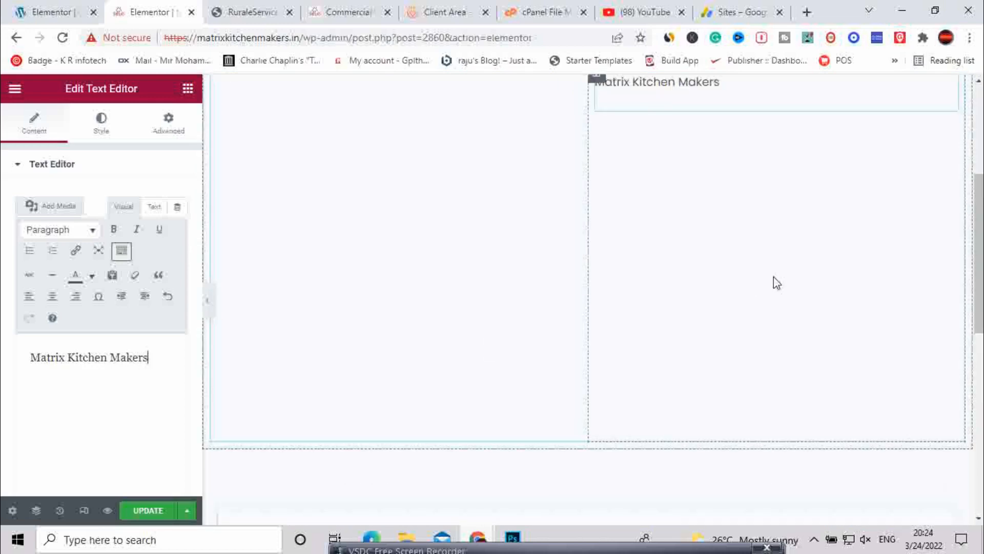
click(436, 266)
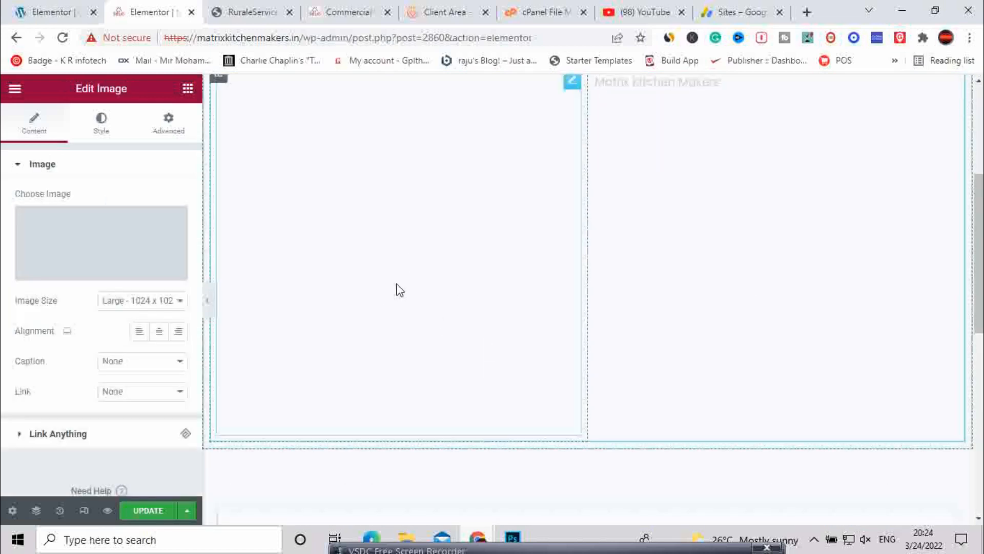
click(119, 240)
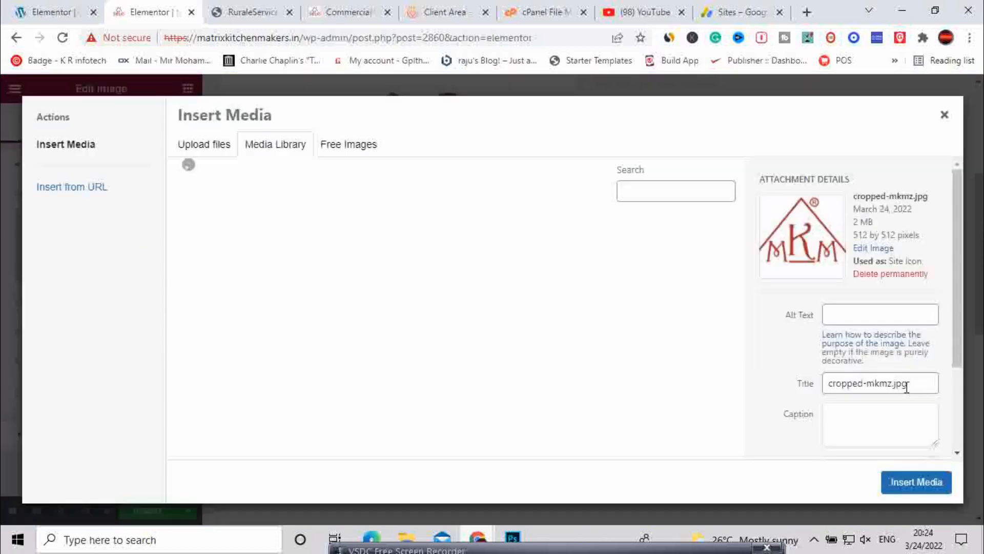
click(944, 115)
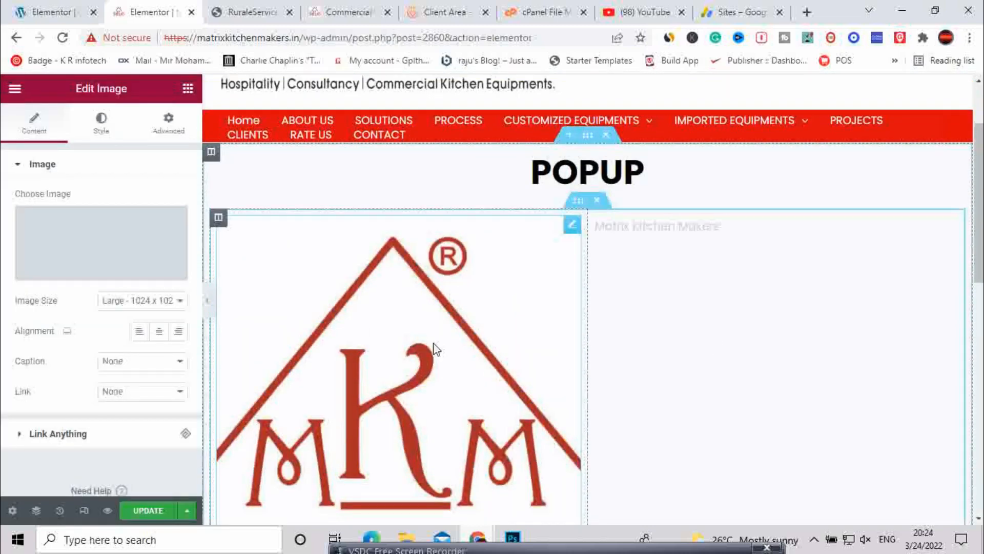
- Save the popup template and copy the test popup's shortcode from the AE Global Templates list
click(139, 512)
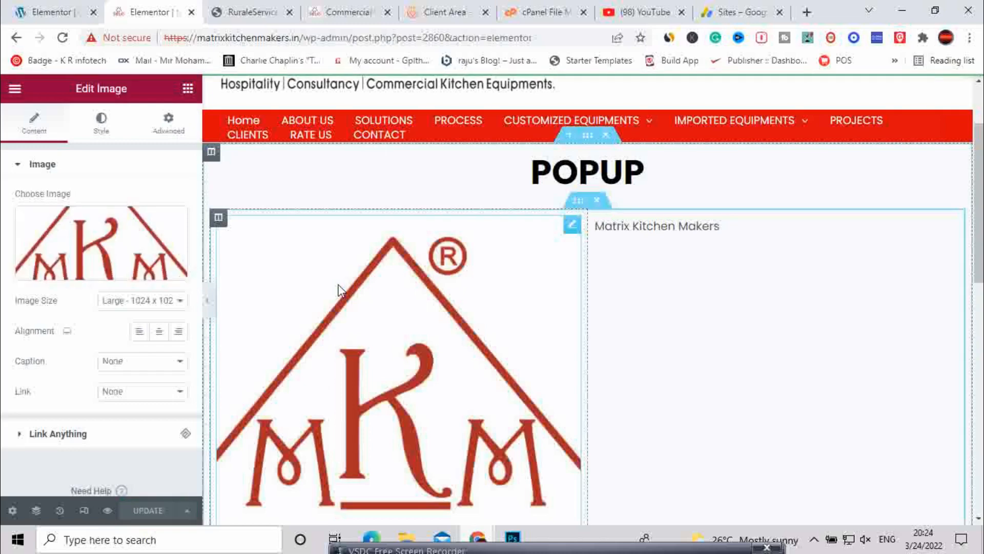
click(17, 38)
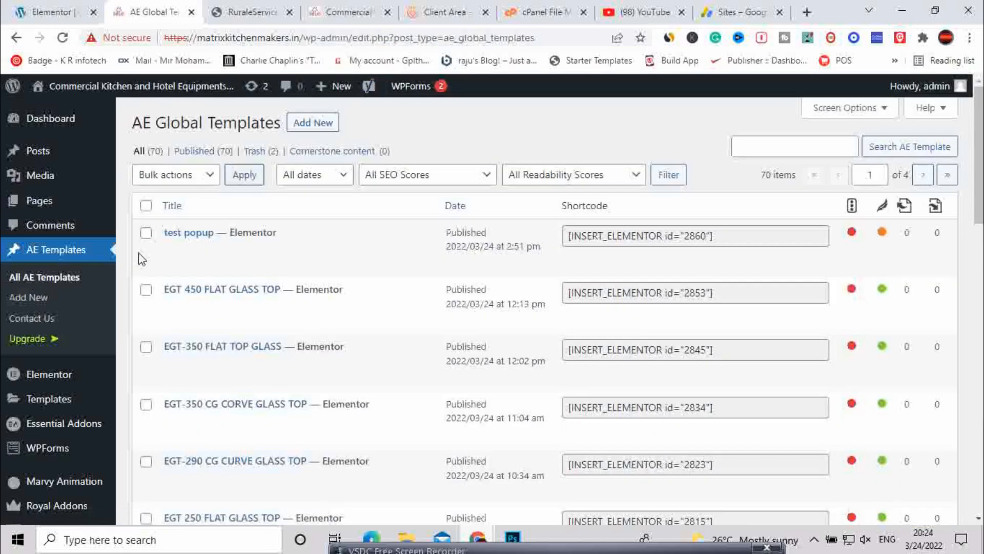
drag(751, 235, 563, 235)
key(ctrl+c)
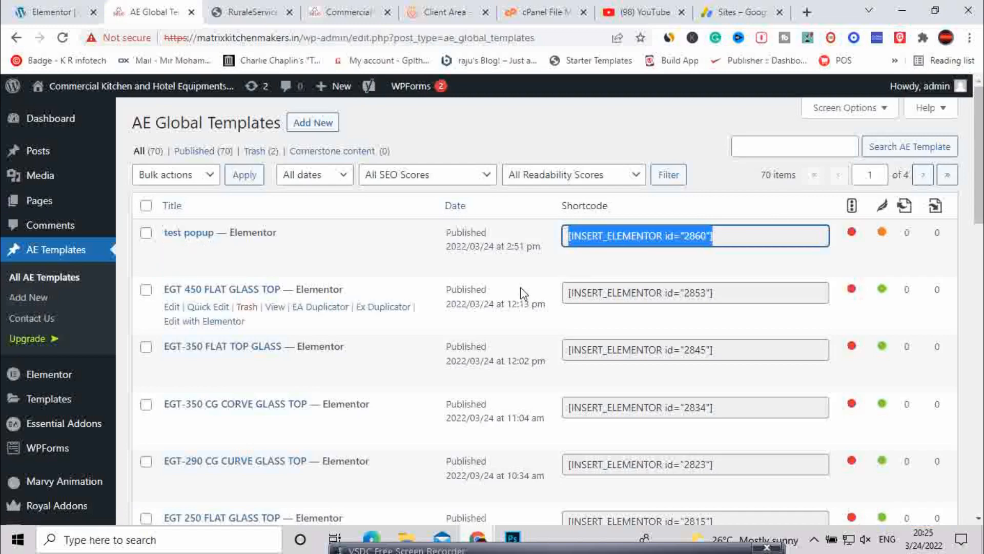
- In the product page's Elementor editor, add a Modal Popup widget below the Read More button of EGT 250 FLAT GLASS TOP
click(23, 7)
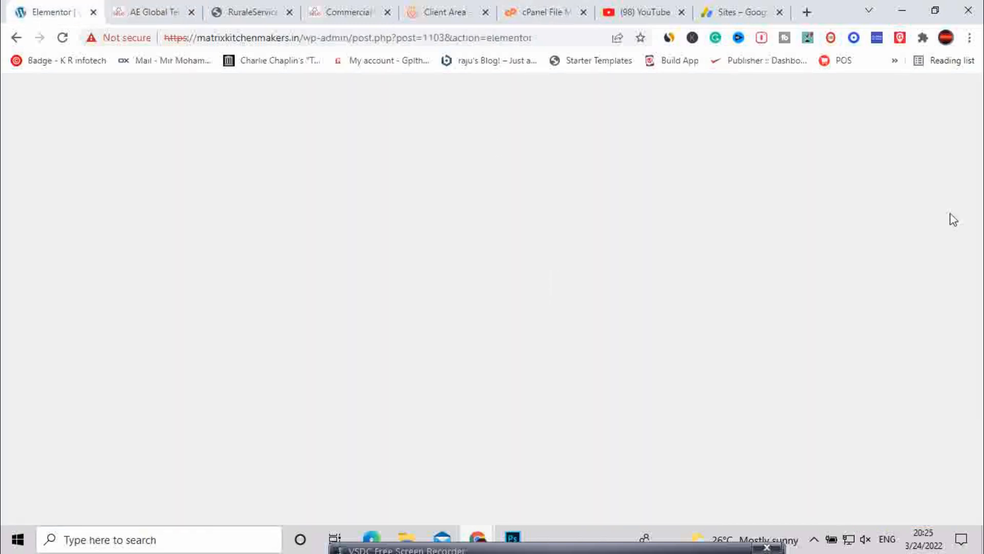
scroll(605, 280, down, 10)
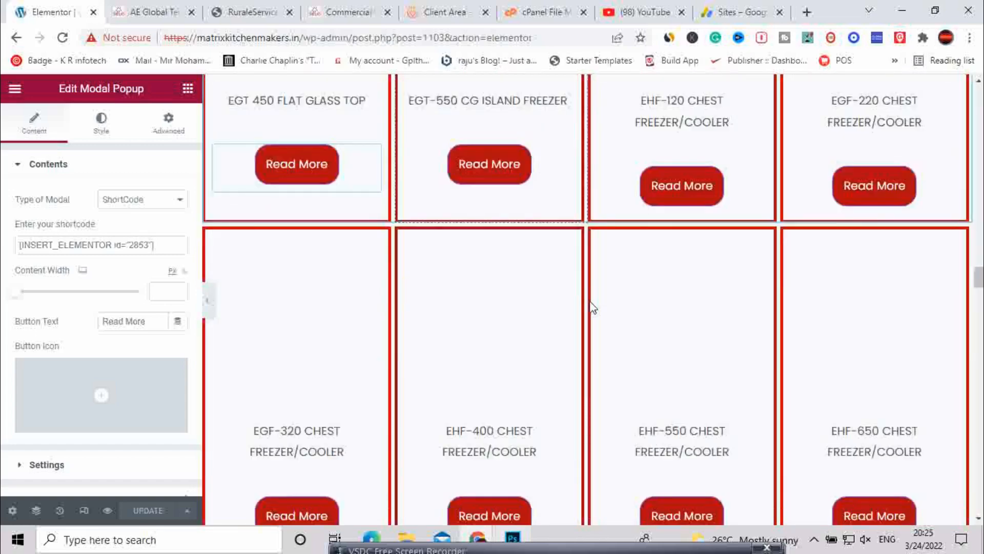
scroll(579, 314, up, 9)
scroll(546, 324, up, 4)
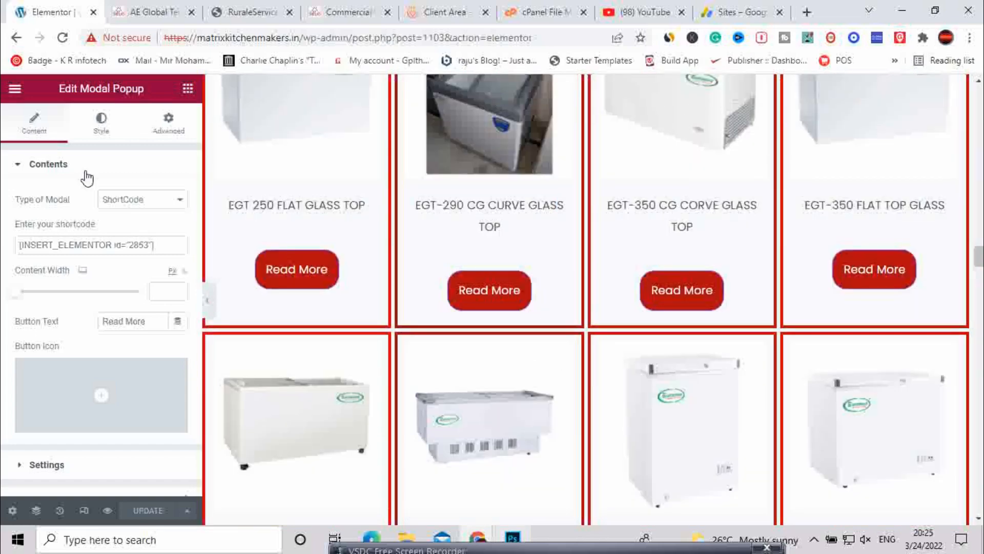
click(188, 88)
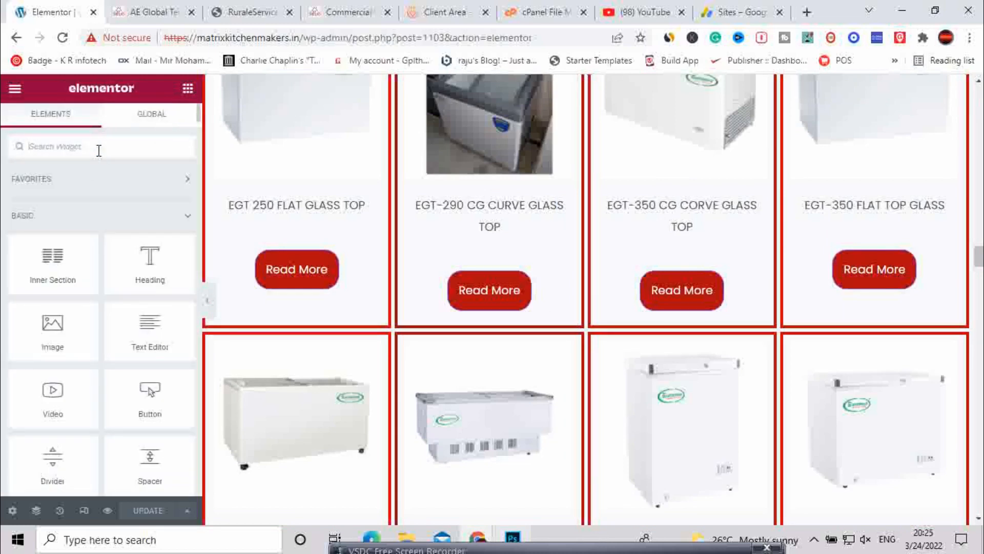
text(popu)
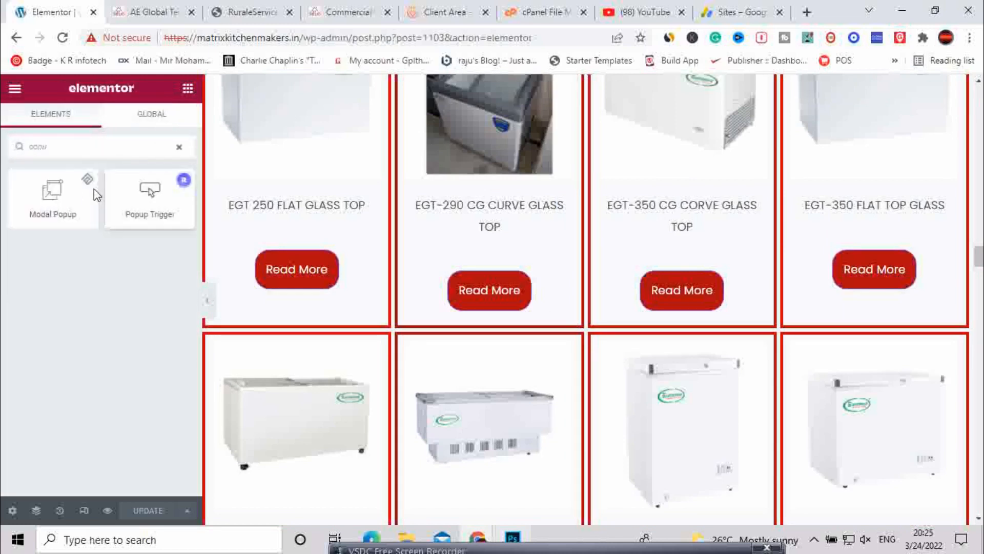
drag(66, 203, 303, 306)
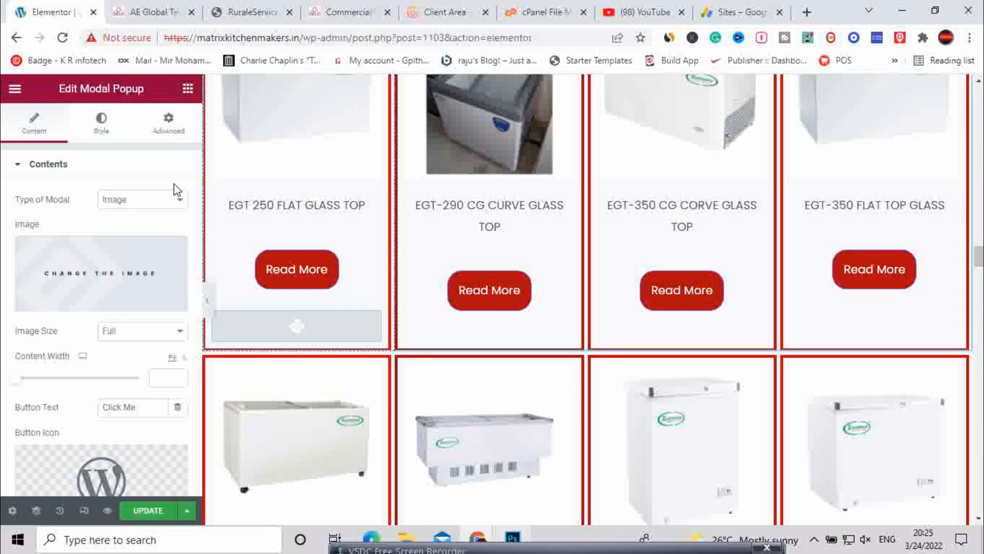
- Set the Modal Popup's type to ShortCode, paste [INSERT_ELEMENTOR id="2860"] as its shortcode and update the page
click(177, 200)
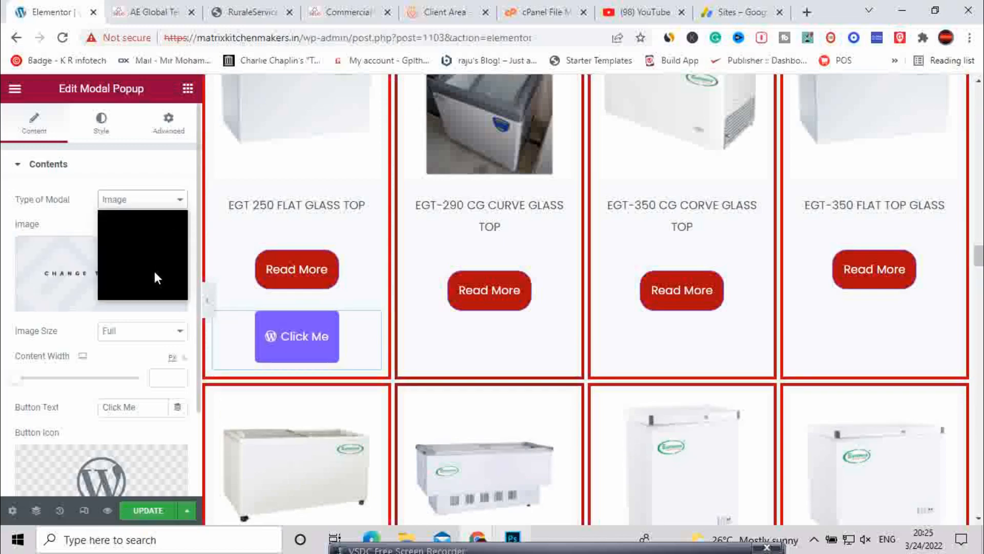
click(118, 292)
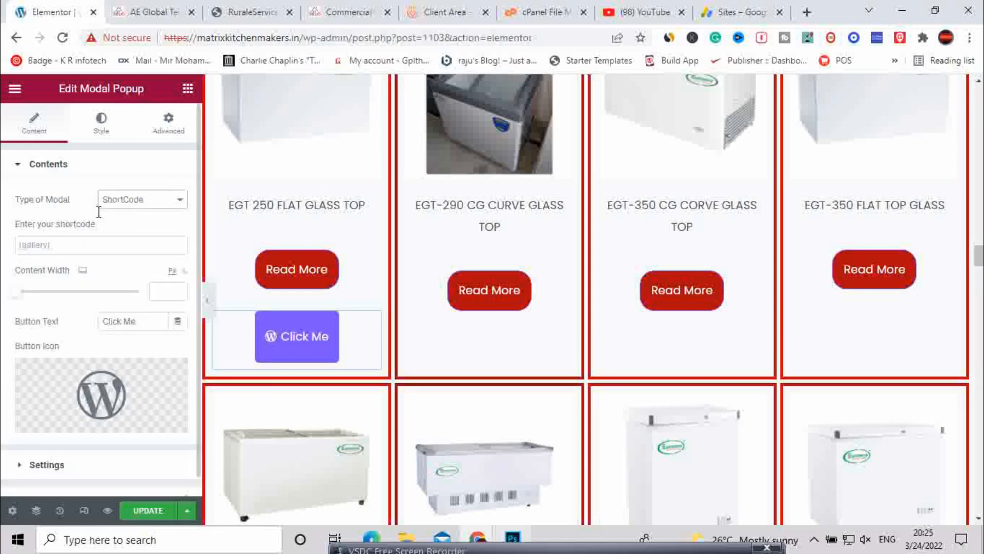
click(76, 246)
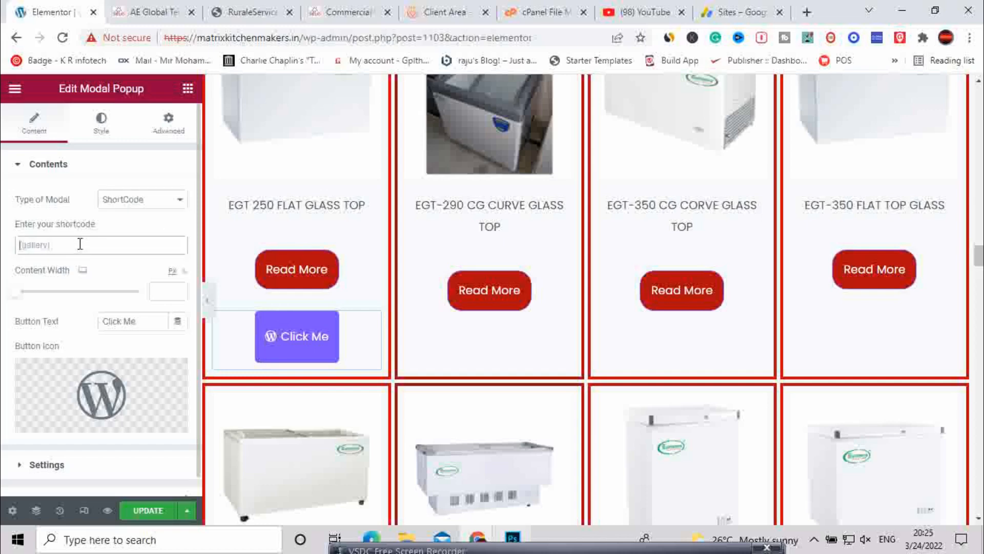
key(ctrl+v)
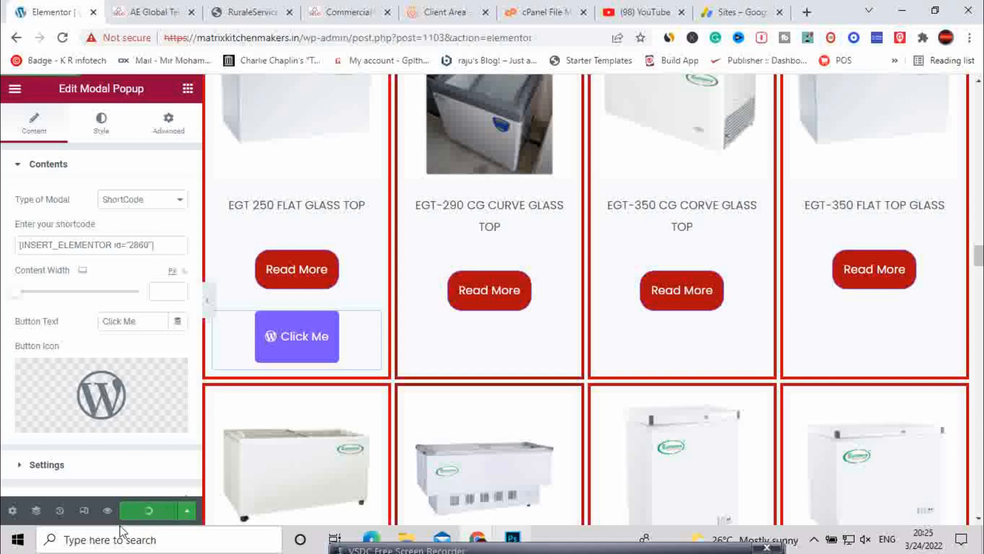
click(139, 521)
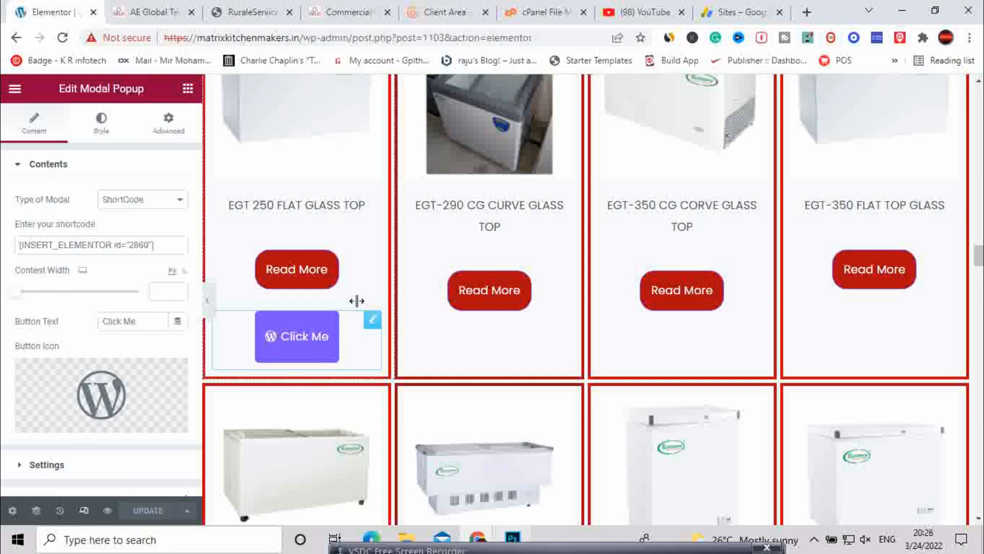
- Preview the popup through its Click Me button and close it again
click(302, 349)
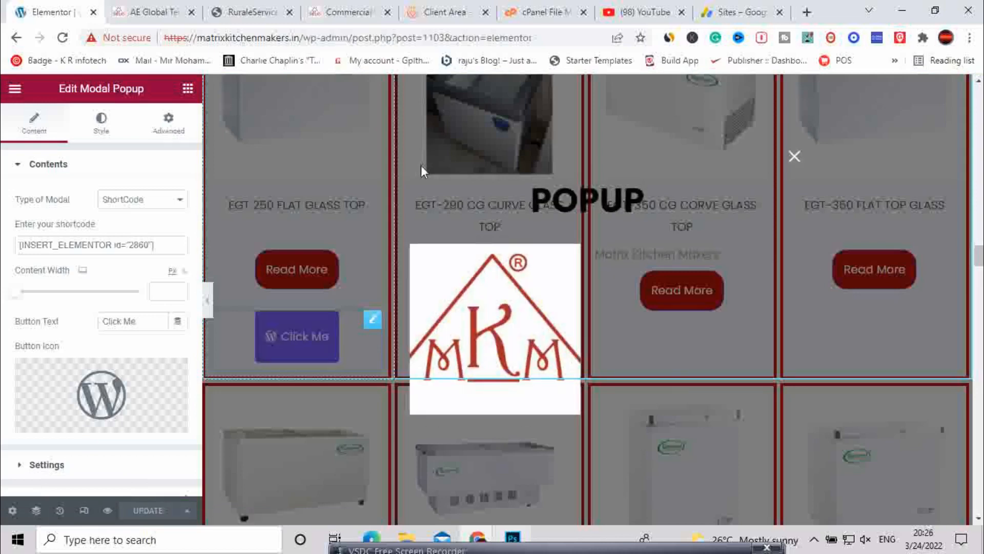
click(793, 157)
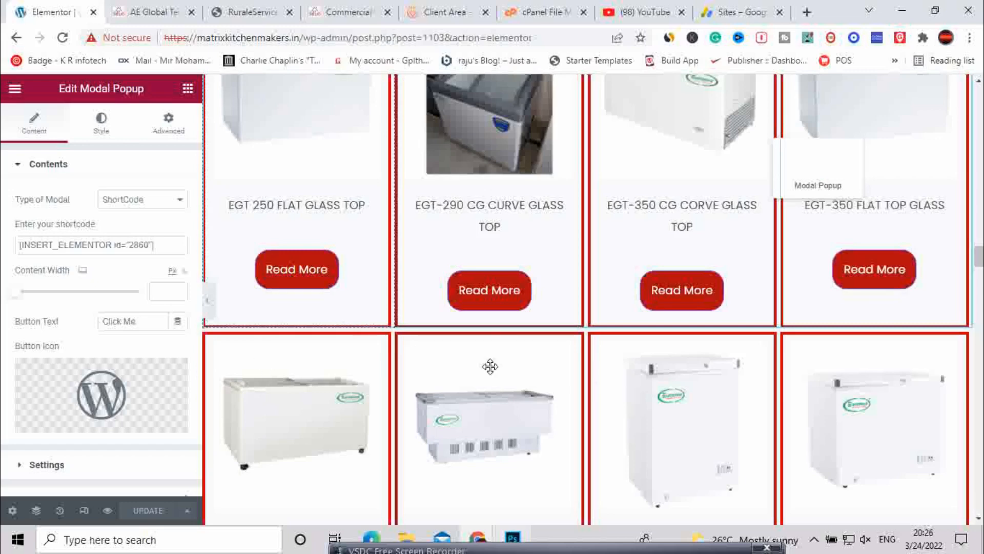
- Move the Modal Popup widget into the EGT-350 FLAT TOP GLASS column above its title and remove it from the page
scroll(487, 353, down, 8)
scroll(488, 334, down, 8)
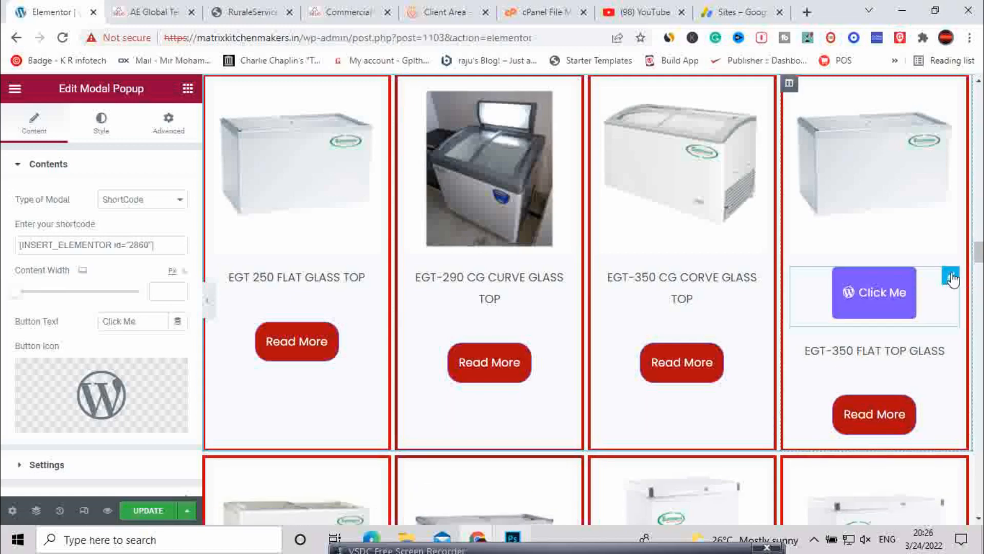
click(560, 551)
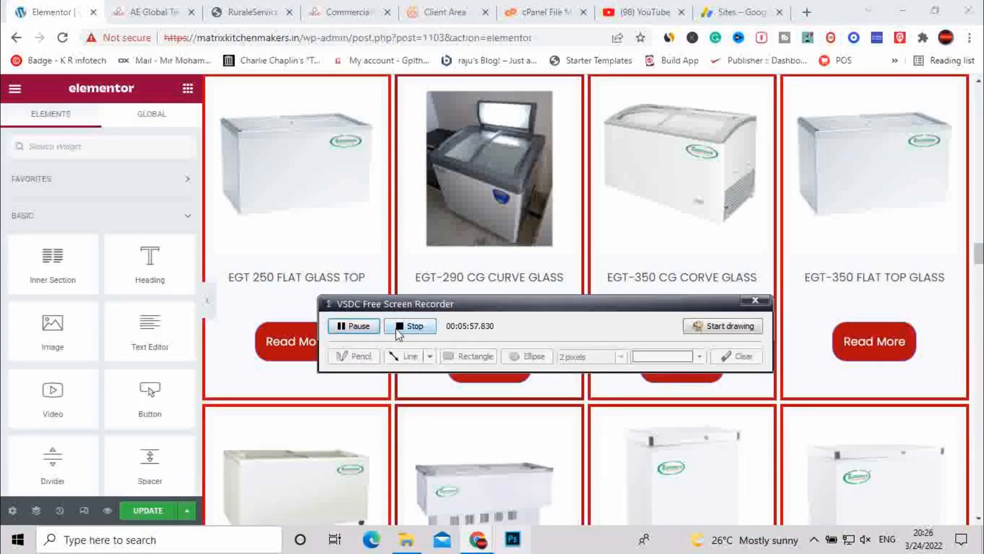